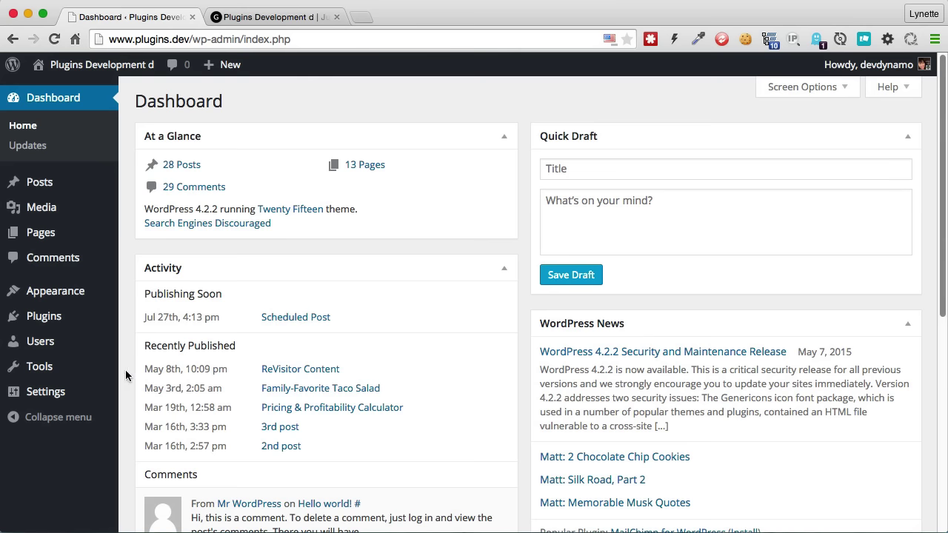
# Step: In ReVisitor Content settings, enable tracking of Return visitors and Subscribers, and set Auto cookie to Yes
pyautogui.moveTo(89, 390)
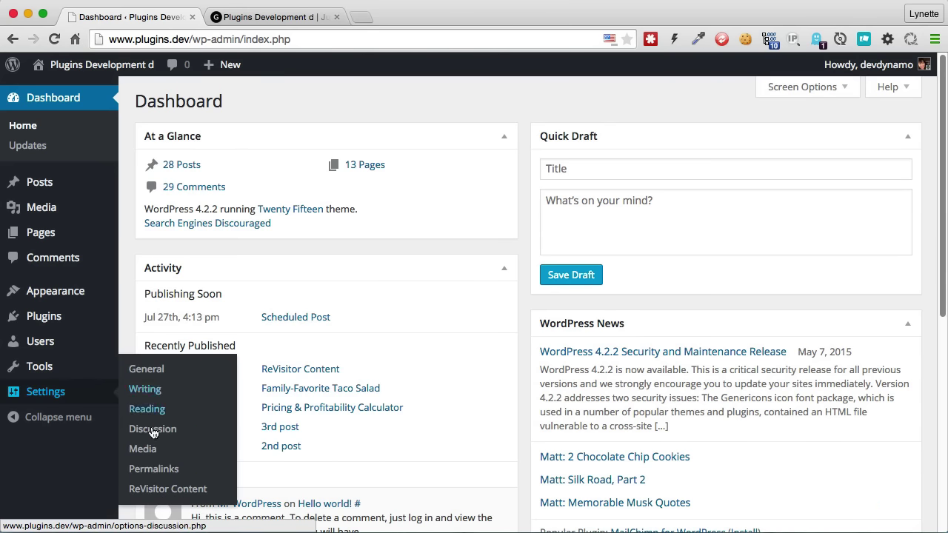
pyautogui.click(158, 490)
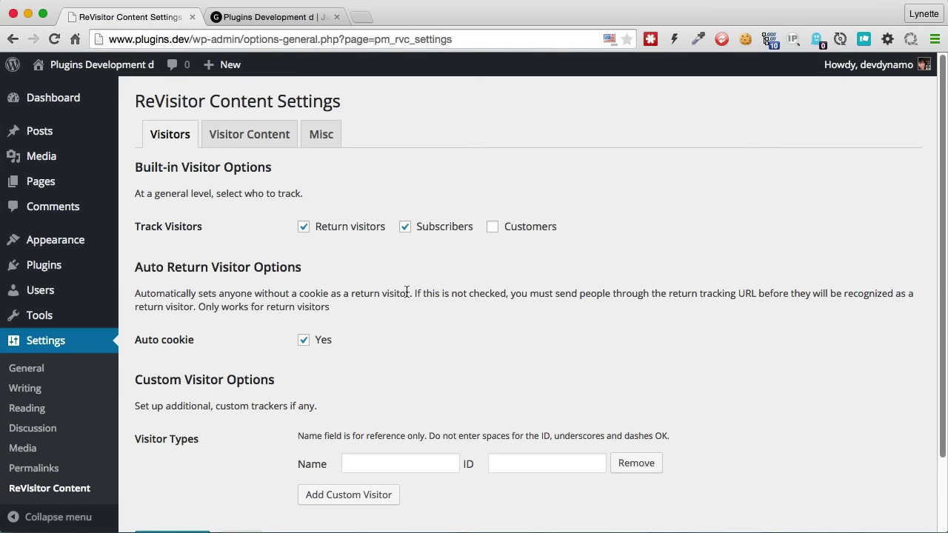
pyautogui.click(352, 234)
pyautogui.click(353, 234)
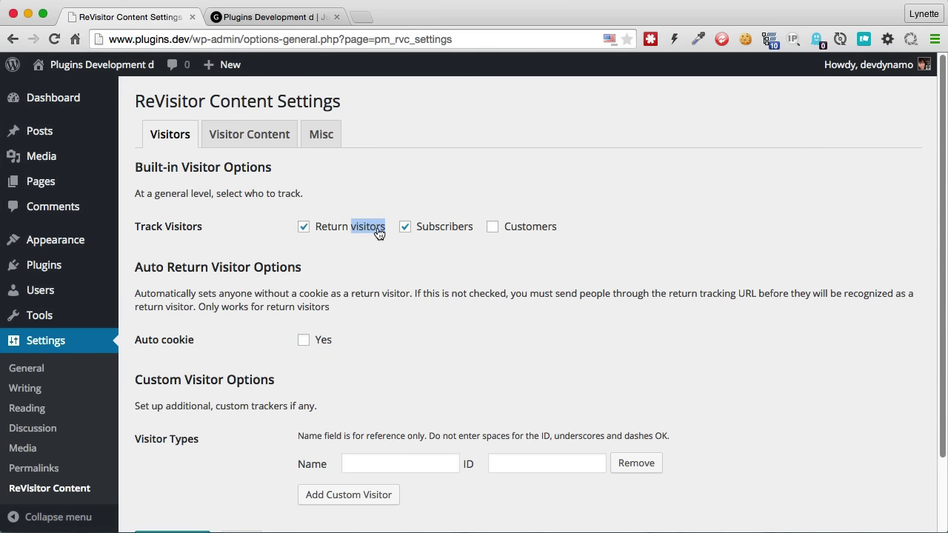
pyautogui.click(434, 233)
pyautogui.doubleClick(434, 232)
pyautogui.click(434, 233)
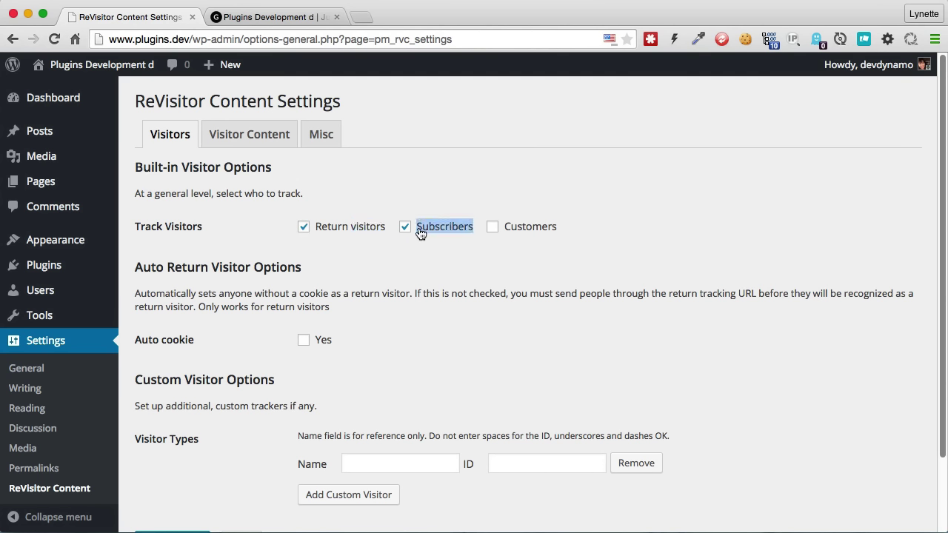
pyautogui.click(420, 233)
pyautogui.doubleClick(420, 233)
pyautogui.click(320, 345)
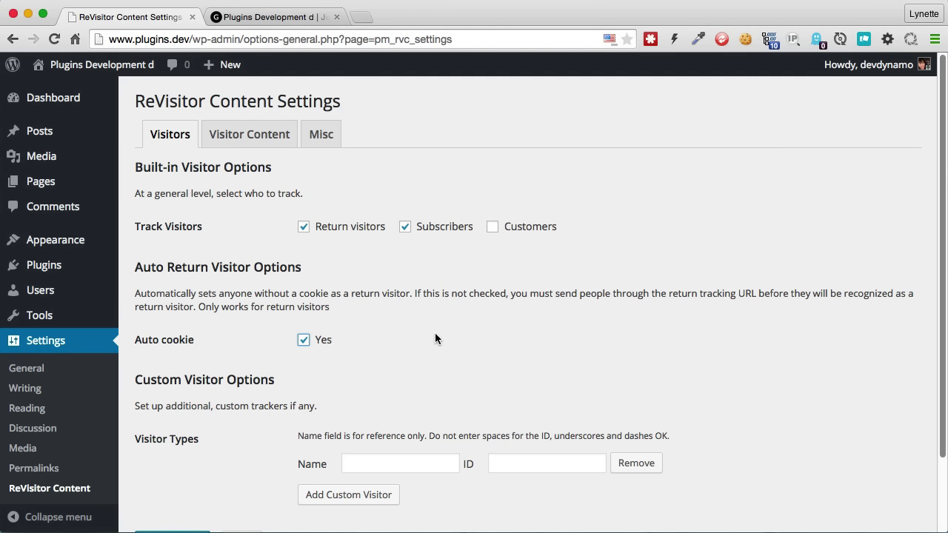
# Step: Enter a custom visitor named 'Abc Newsletter' with ID abc_newsletter
pyautogui.click(365, 462)
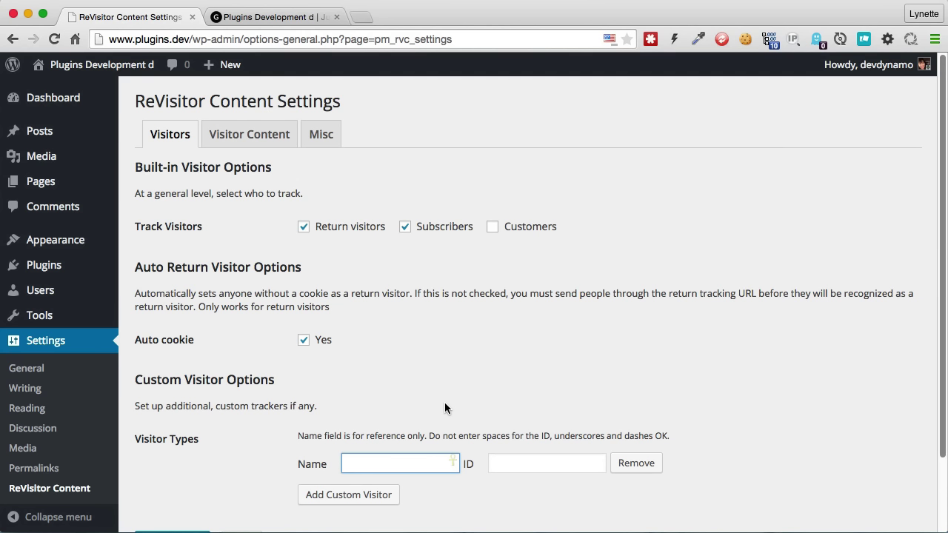
pyautogui.write('abc_n')
pyautogui.press('BackSpace')
pyautogui.press('BackSpace')
pyautogui.press('BackSpace')
pyautogui.press('BackSpace')
pyautogui.press('BackSpace')
pyautogui.write('Abc Newsletter')
pyautogui.press('Tab')
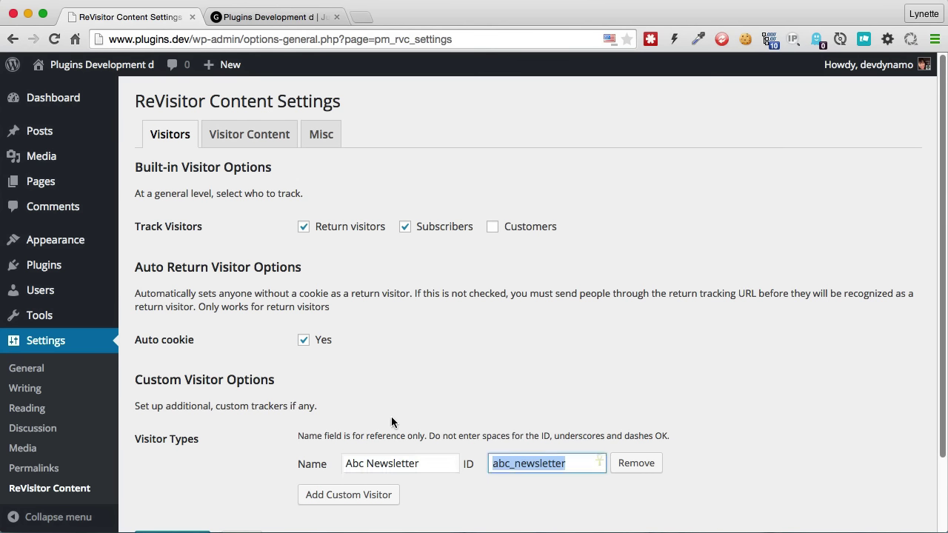
pyautogui.click(415, 462)
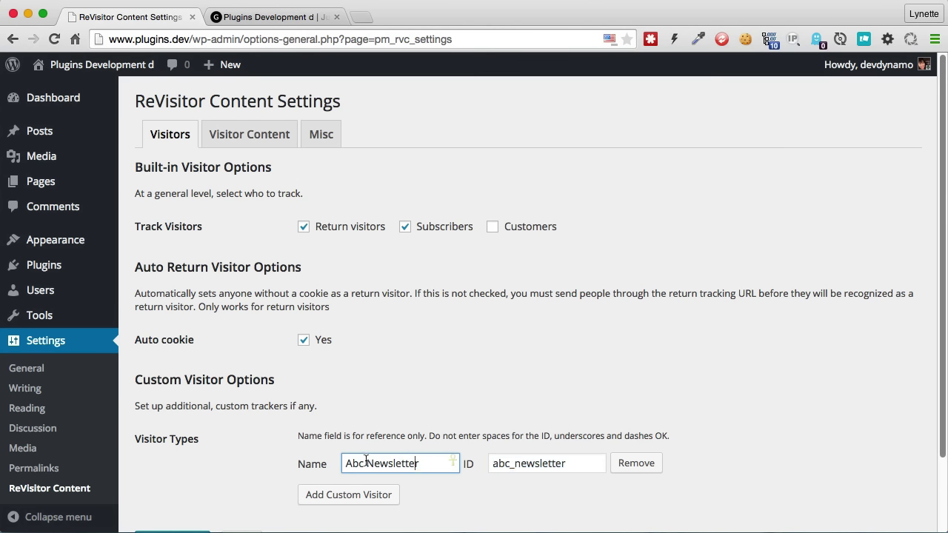
pyautogui.click(508, 467)
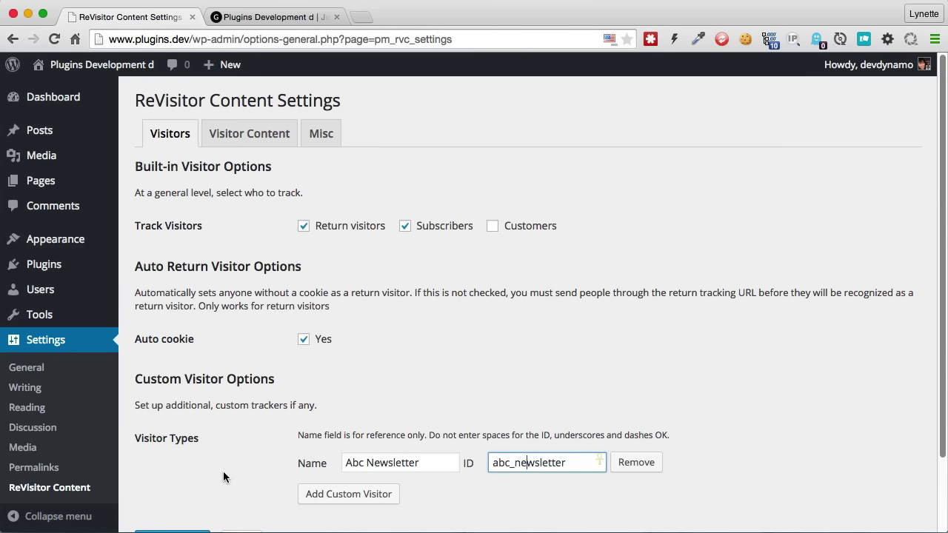
# Step: Remove the extra empty visitor row and save the ReVisitor settings
pyautogui.scroll(-1, 223, 471)
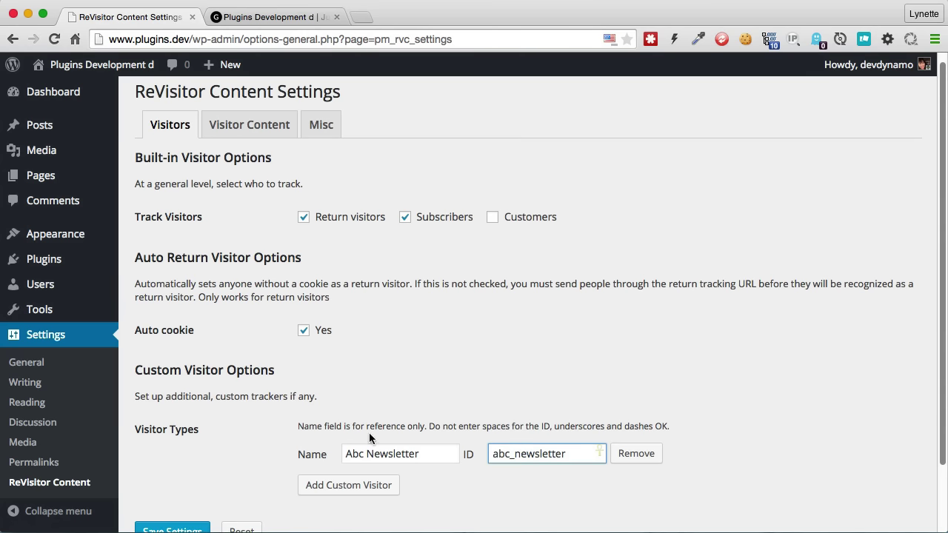
pyautogui.click(377, 485)
pyautogui.click(637, 480)
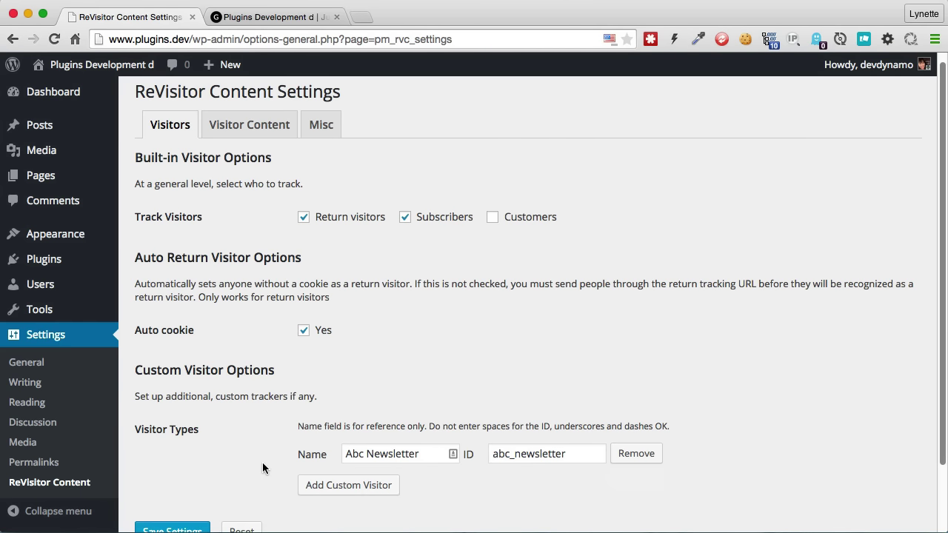
pyautogui.scroll(-5, 199, 451)
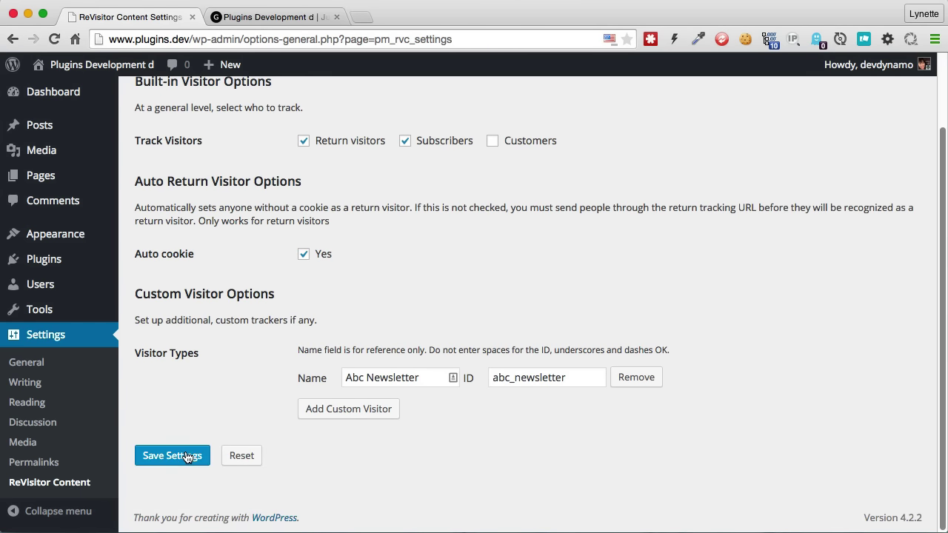
pyautogui.click(187, 456)
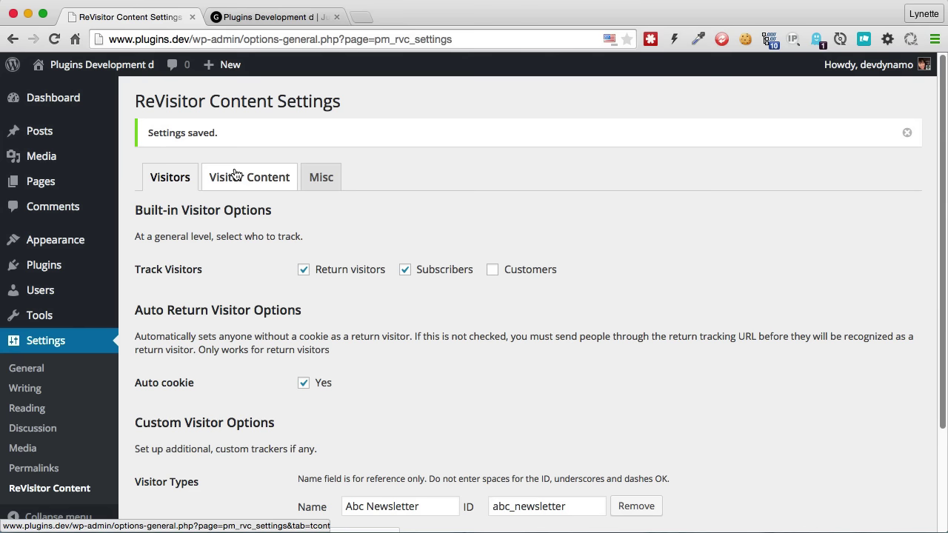
# Step: In Visitor Content, keep the Returning snippet and give it a 14-day cookie length
pyautogui.click(234, 174)
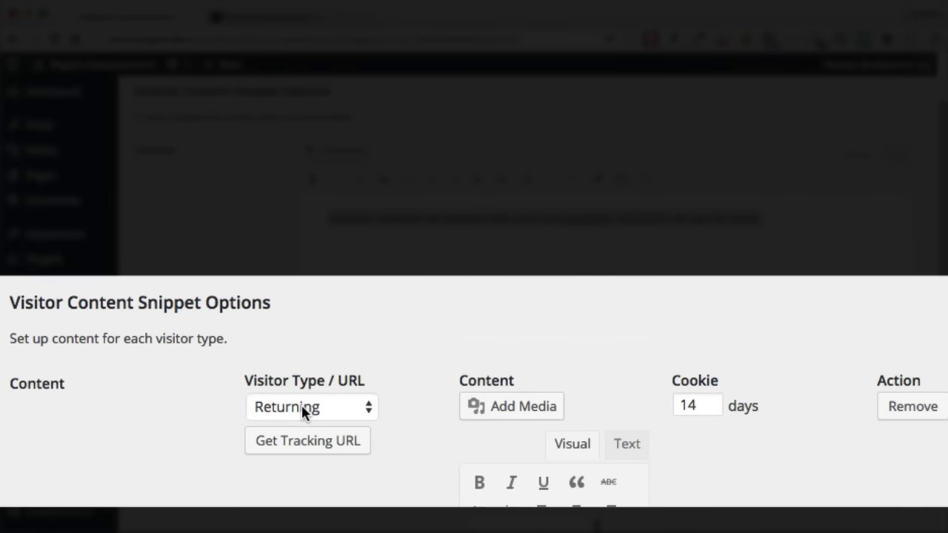
pyautogui.click(301, 405)
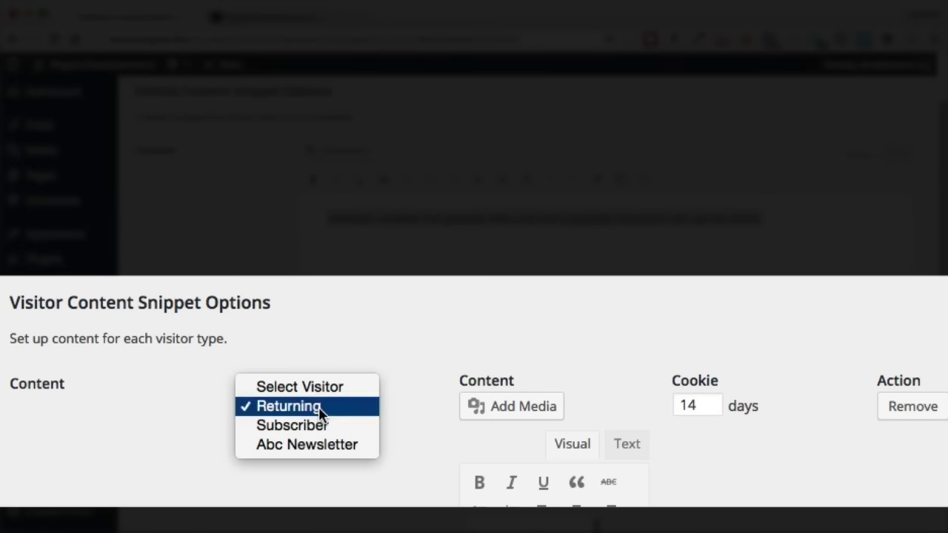
pyautogui.click(320, 407)
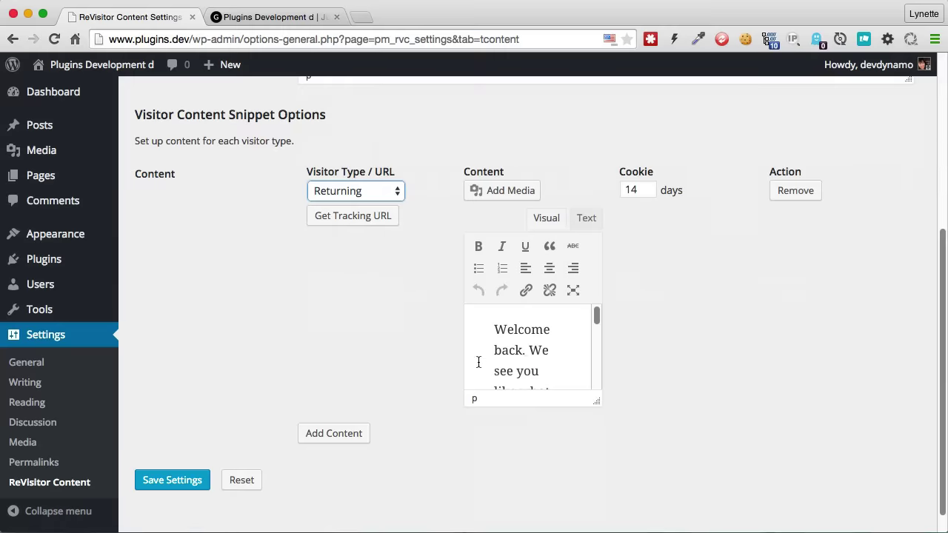
pyautogui.click(540, 350)
pyautogui.moveTo(593, 404); pyautogui.dragTo(683, 516)
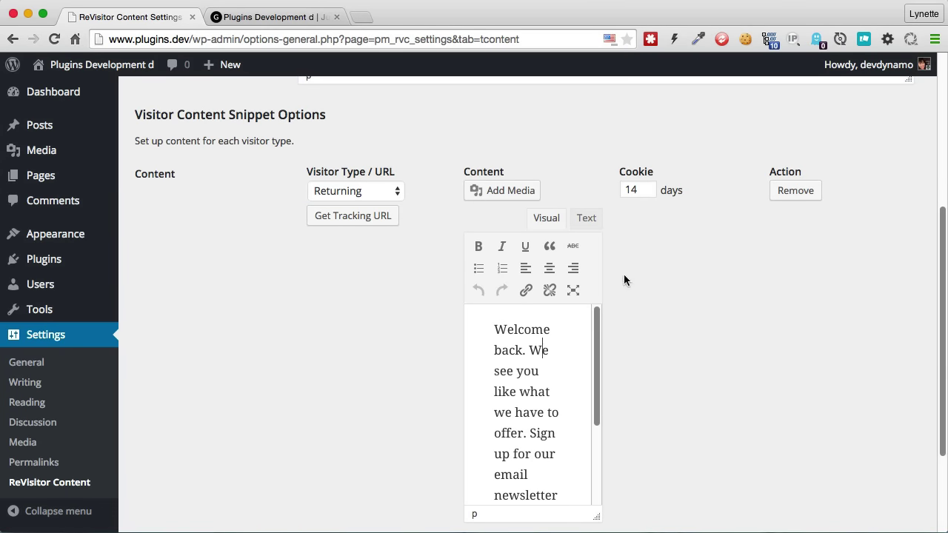
pyautogui.click(641, 193)
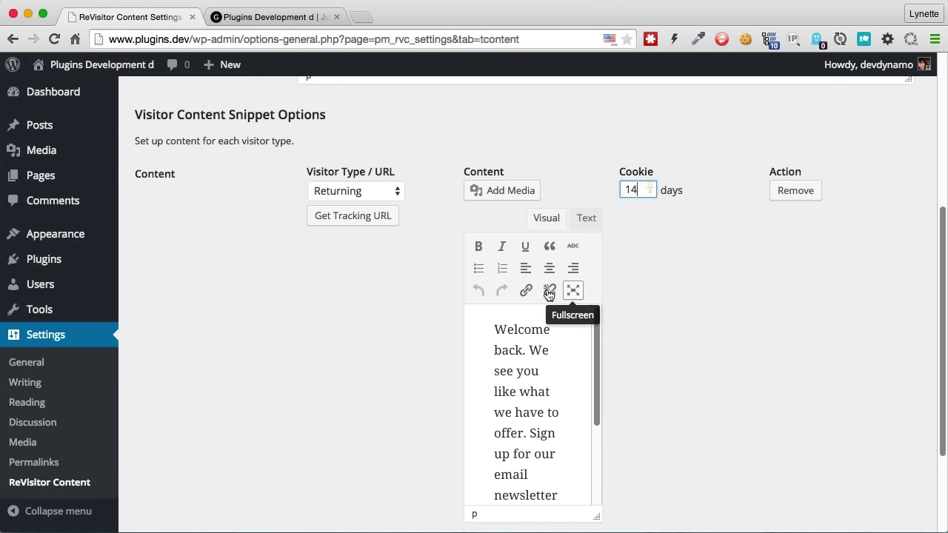
pyautogui.scroll(-3, 425, 270)
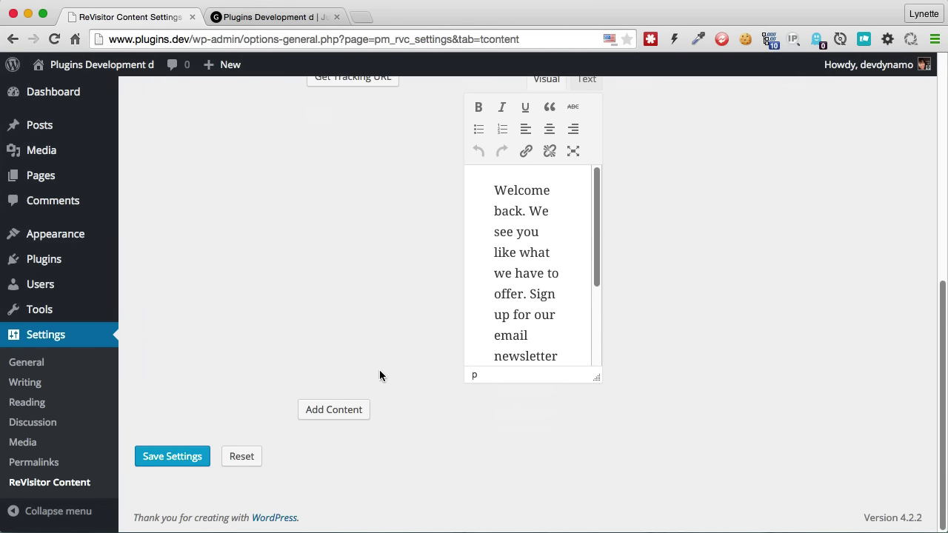
# Step: Add a Subscriber content snippet containing the pasted coupon text
pyautogui.click(355, 412)
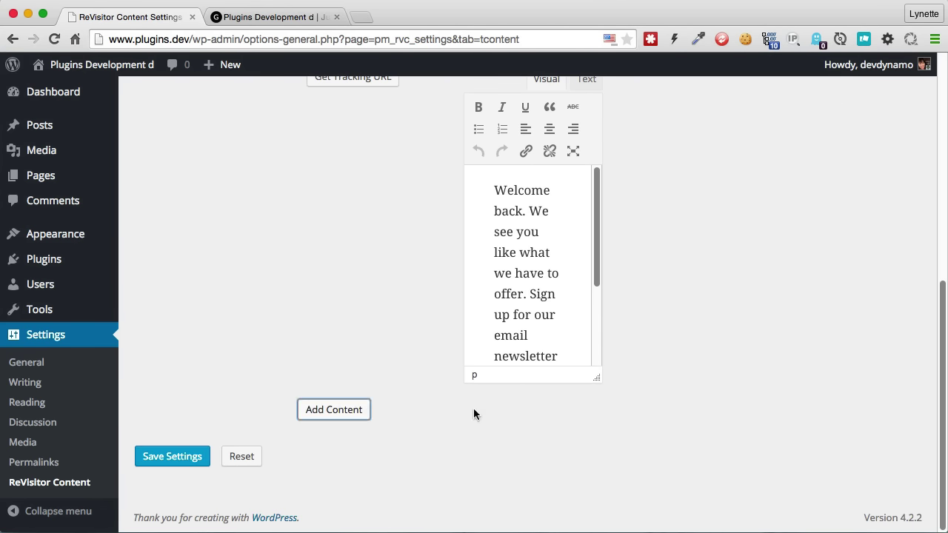
pyautogui.click(362, 410)
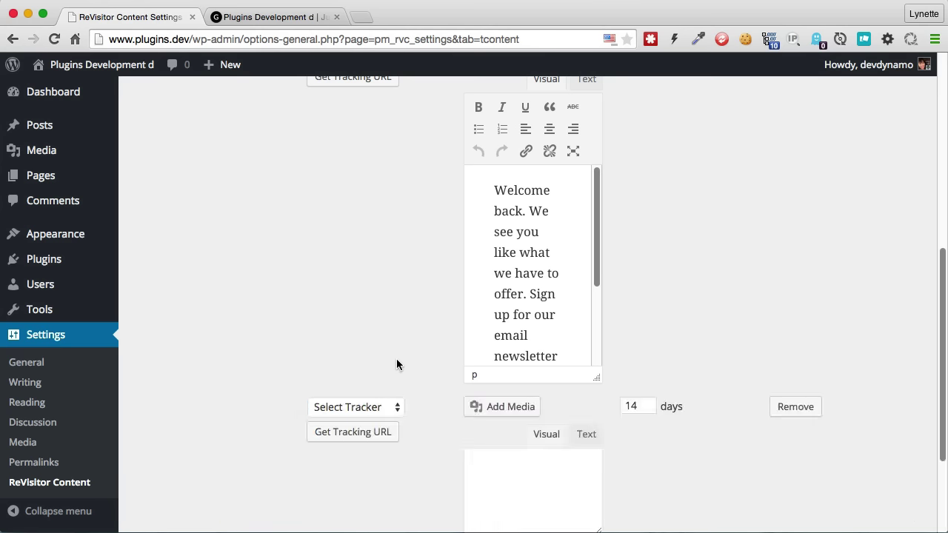
pyautogui.click(374, 407)
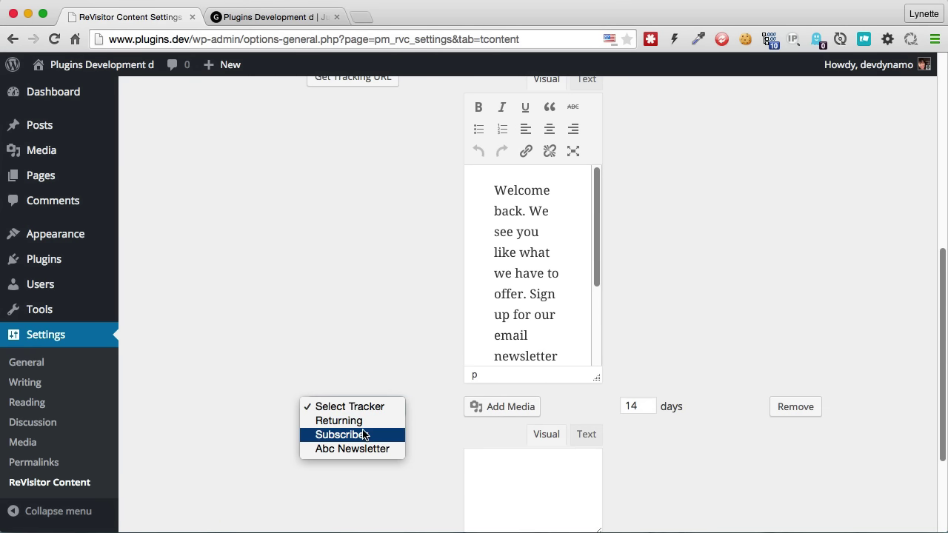
pyautogui.scroll(2, 364, 435)
pyautogui.click(374, 455)
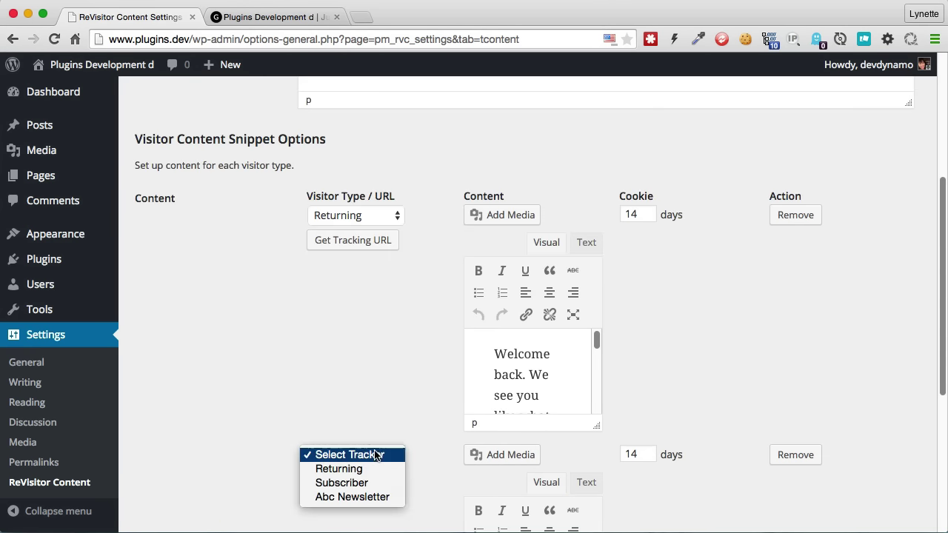
pyautogui.click(369, 483)
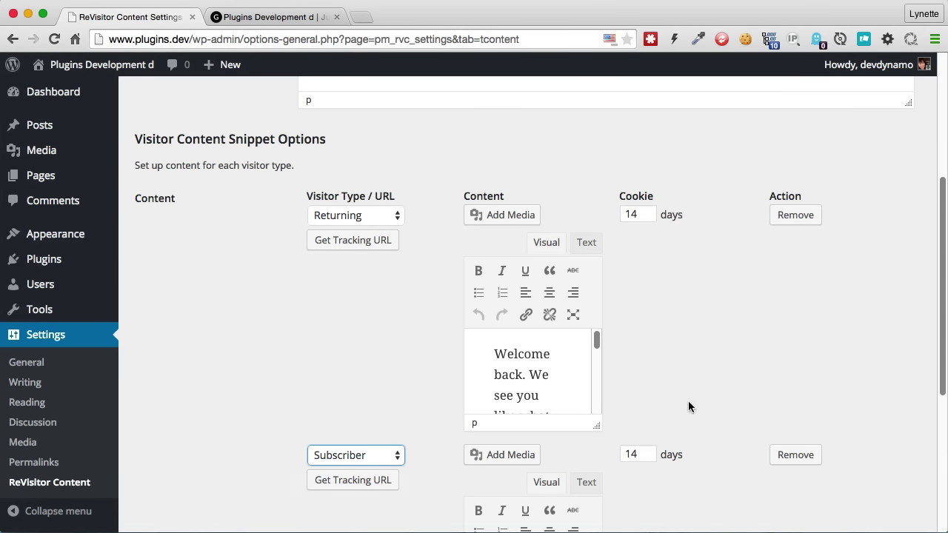
pyautogui.scroll(-5, 788, 376)
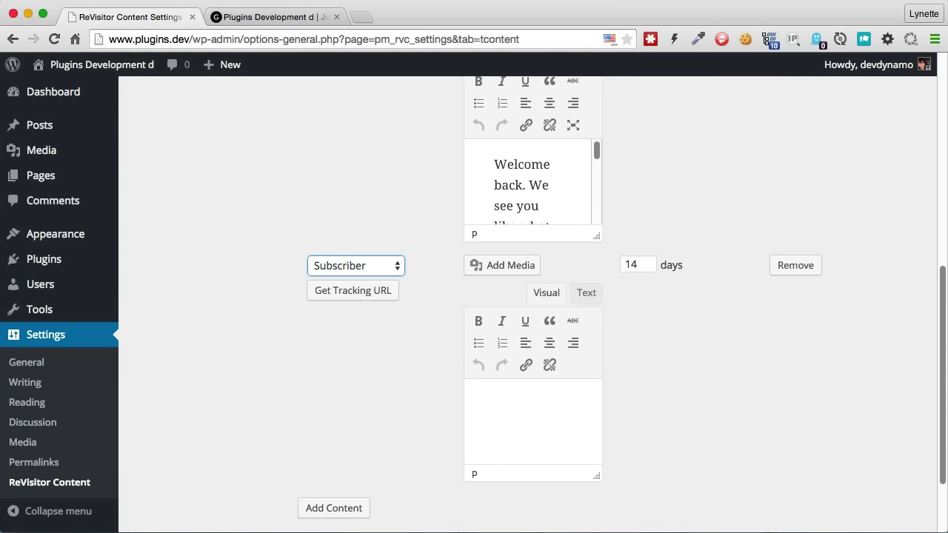
pyautogui.click(534, 433)
pyautogui.write('Did you know as a subscriber to our newsletter, you enjoy 20% off subscriber only coupon? Use Coupon code: REVISITOR or click to start saving.')
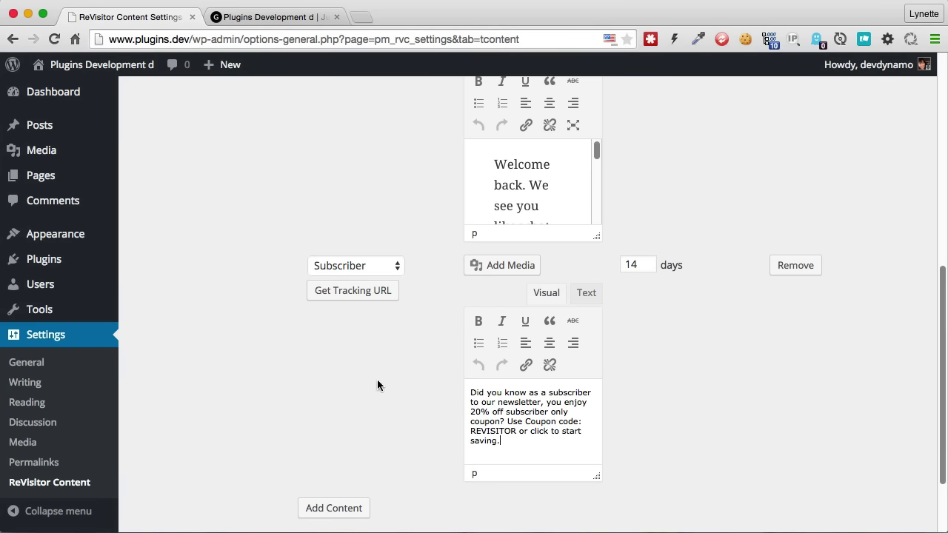
# Step: Add an Abc Newsletter content snippet and save the visitor content settings
pyautogui.scroll(-3, 329, 446)
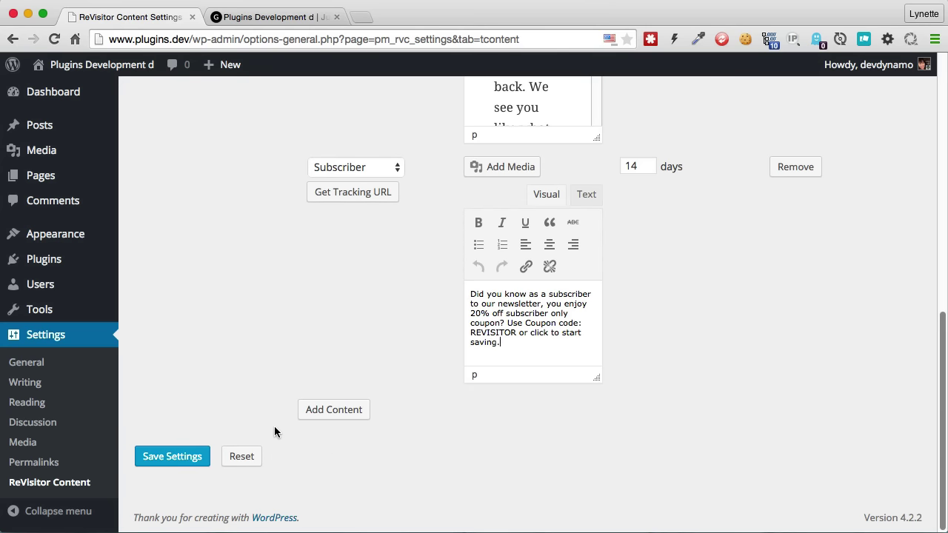
pyautogui.click(328, 415)
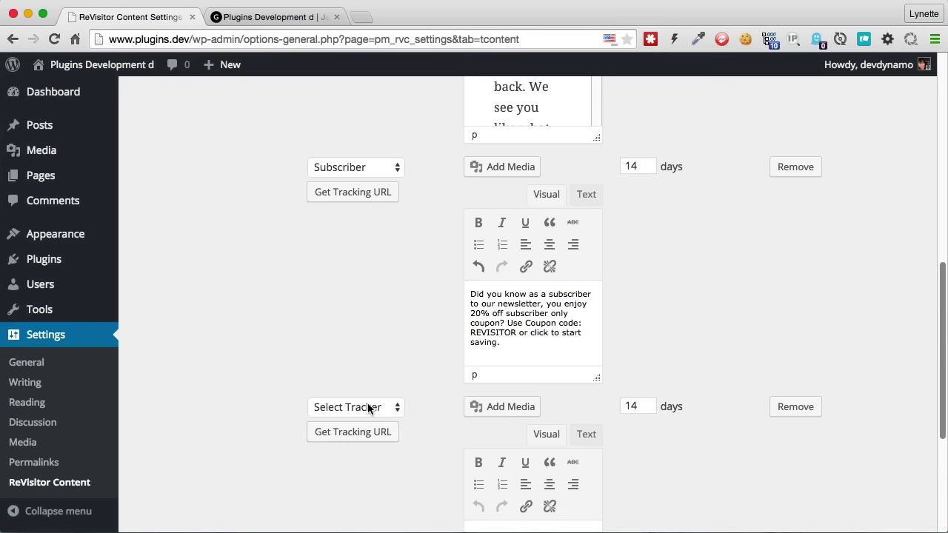
pyautogui.click(374, 407)
pyautogui.click(357, 448)
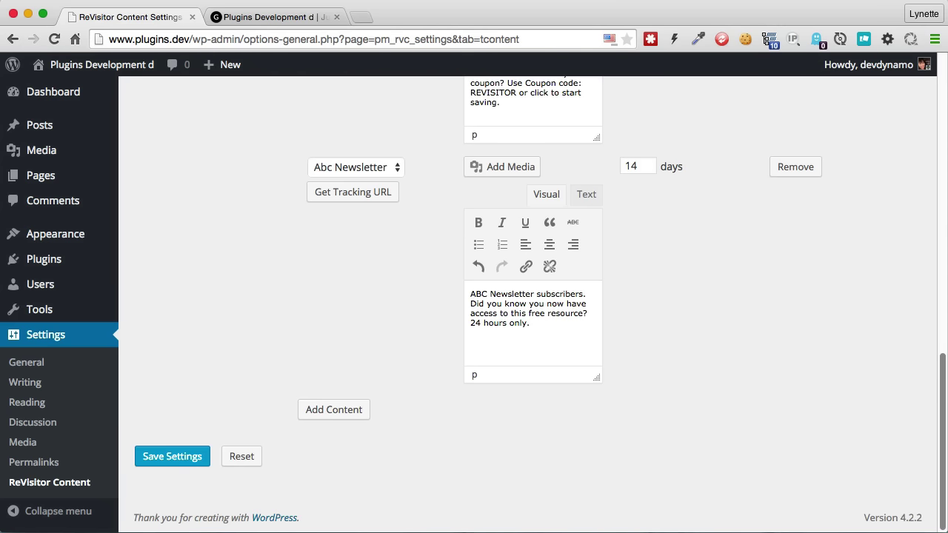
pyautogui.click(170, 455)
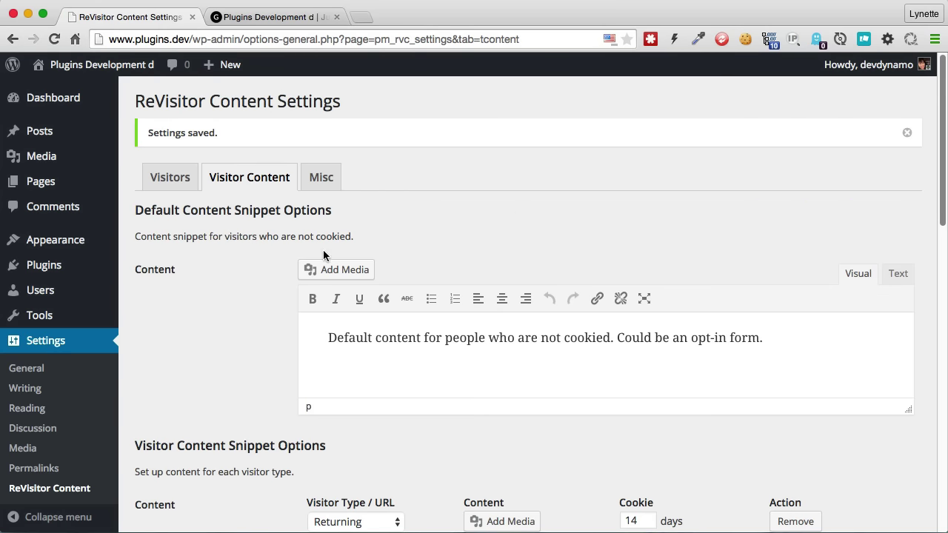
# Step: Go to Appearance > Widgets from the admin sidebar
pyautogui.moveTo(82, 251)
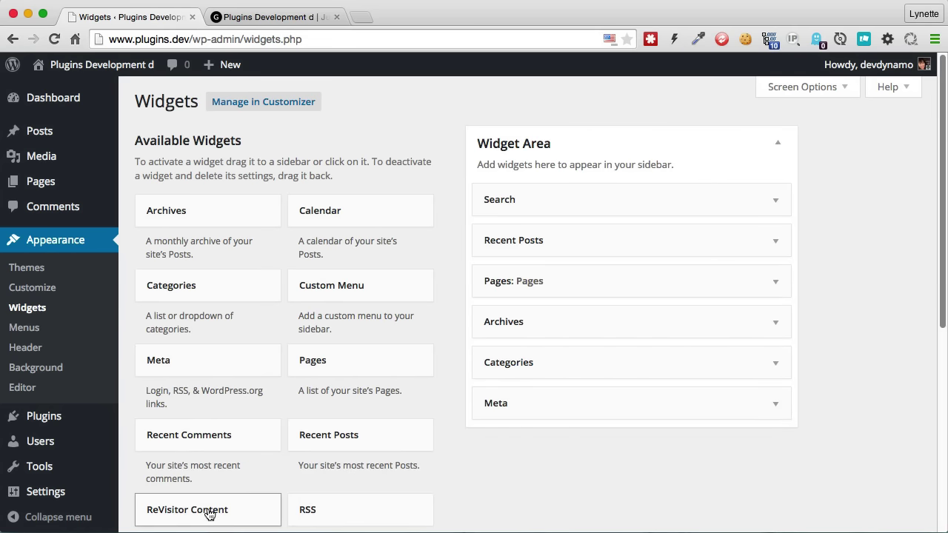
# Step: Save a ReVisitor Content widget headed 'ReVisitor Content' with the Returning tracker, then open All Posts
pyautogui.moveTo(209, 514); pyautogui.dragTo(535, 186)
pyautogui.click(625, 248)
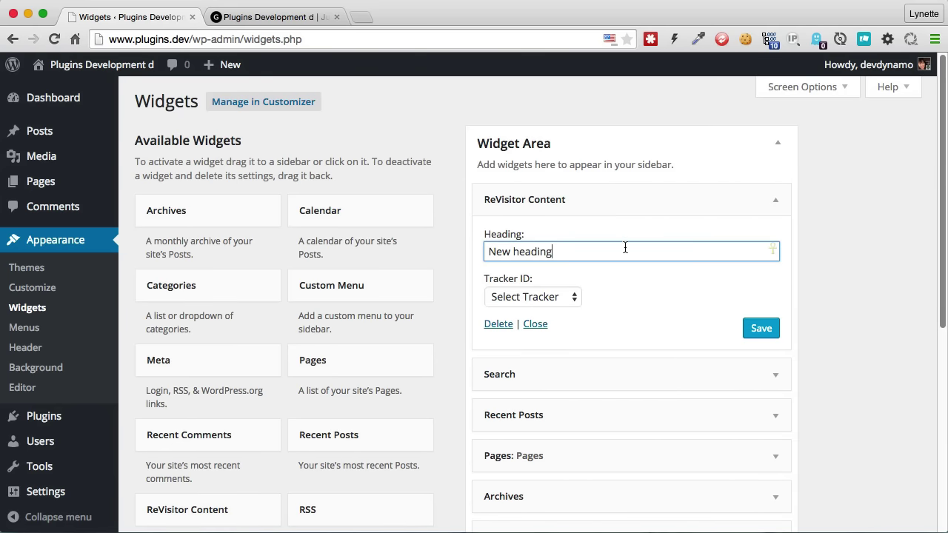
pyautogui.press('super+a')
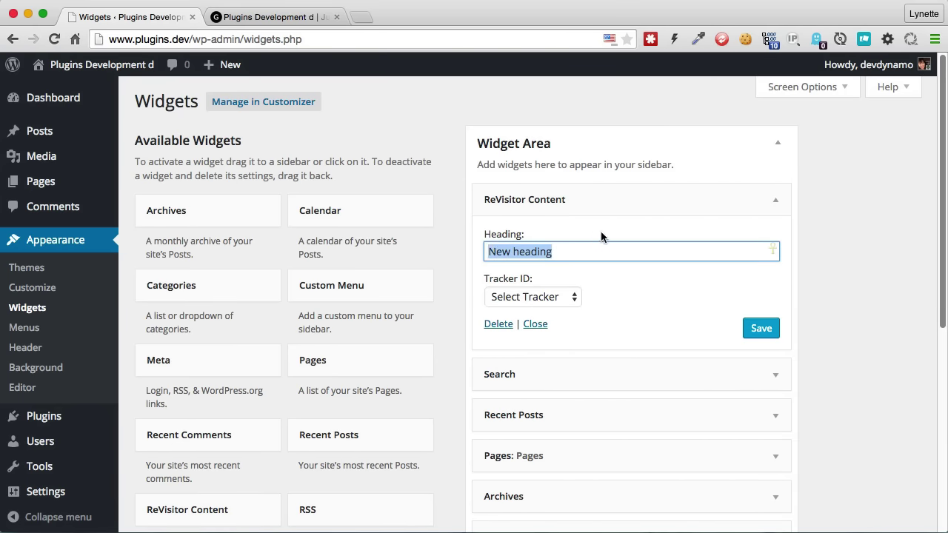
pyautogui.write('Re')
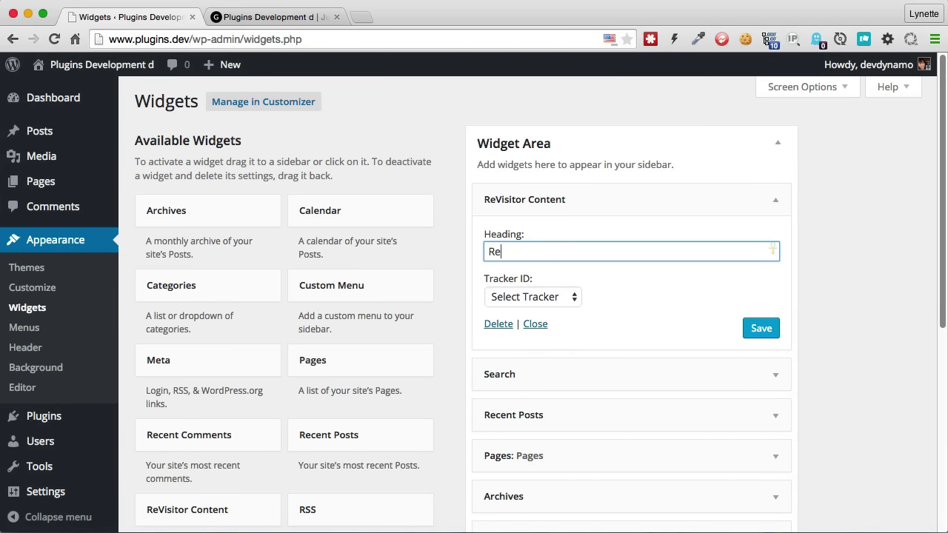
pyautogui.write('Visitor Content')
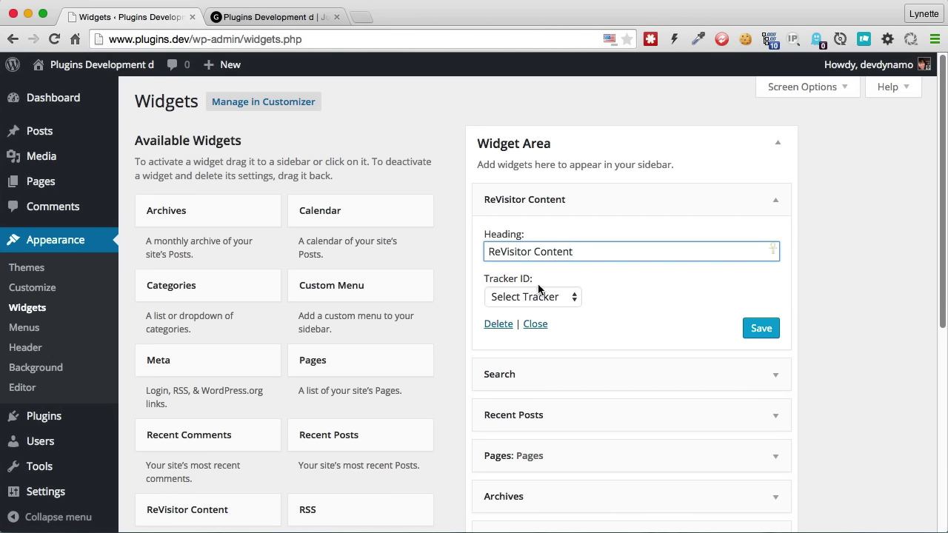
pyautogui.click(557, 298)
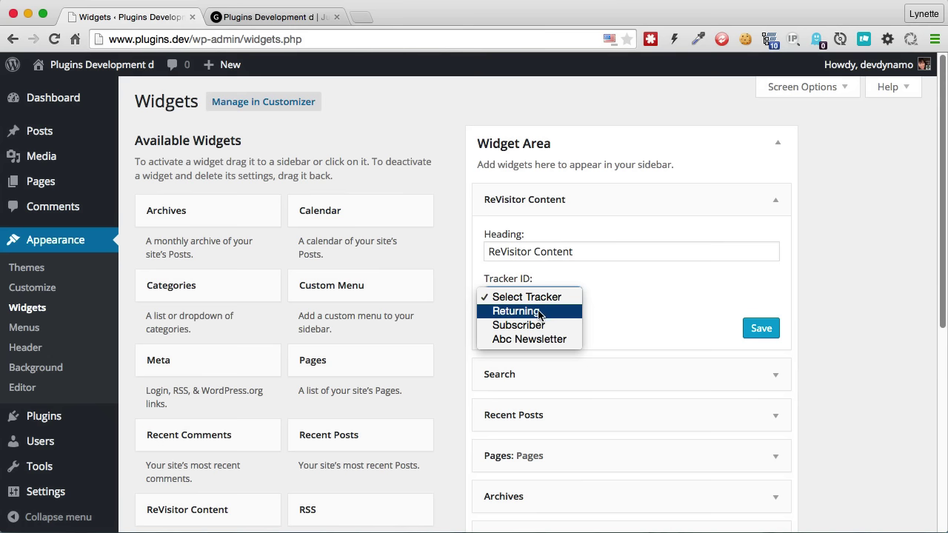
pyautogui.click(545, 312)
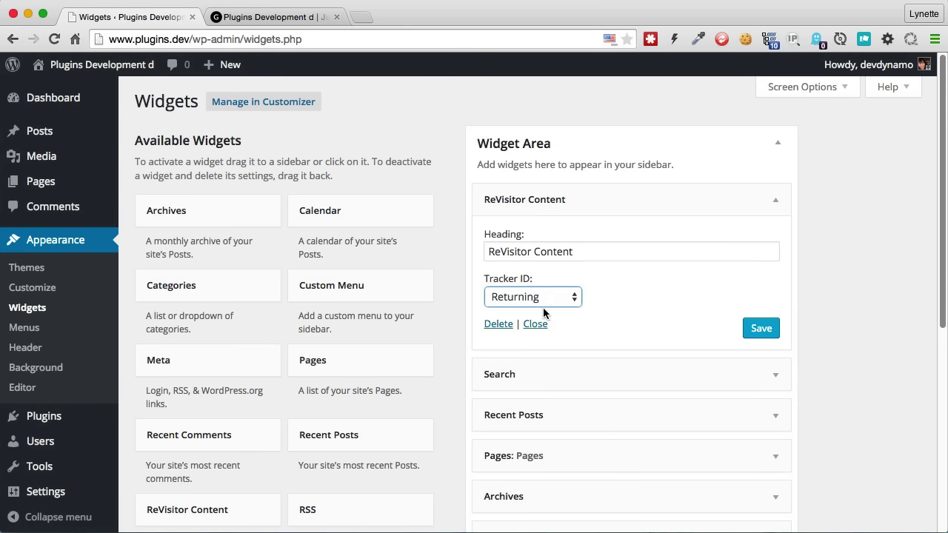
pyautogui.click(760, 328)
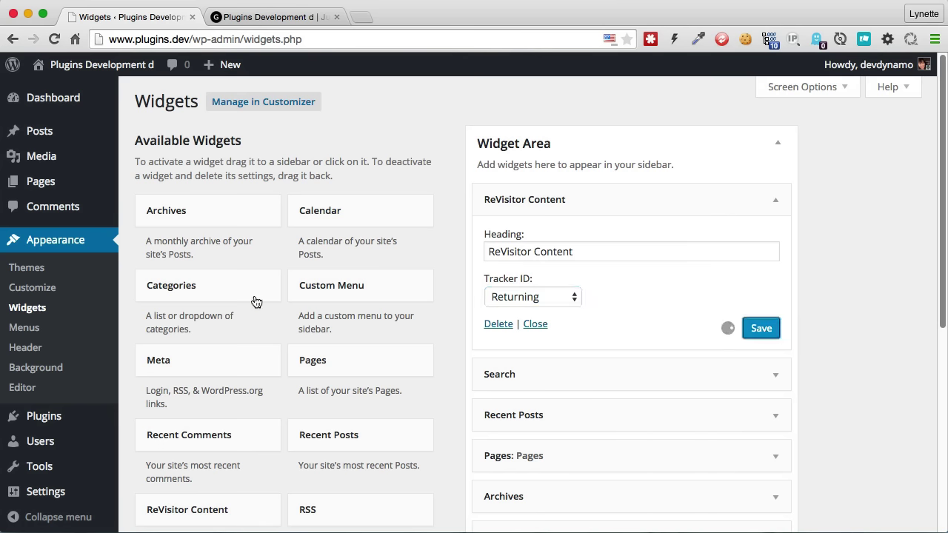
pyautogui.moveTo(45, 131)
pyautogui.click(145, 135)
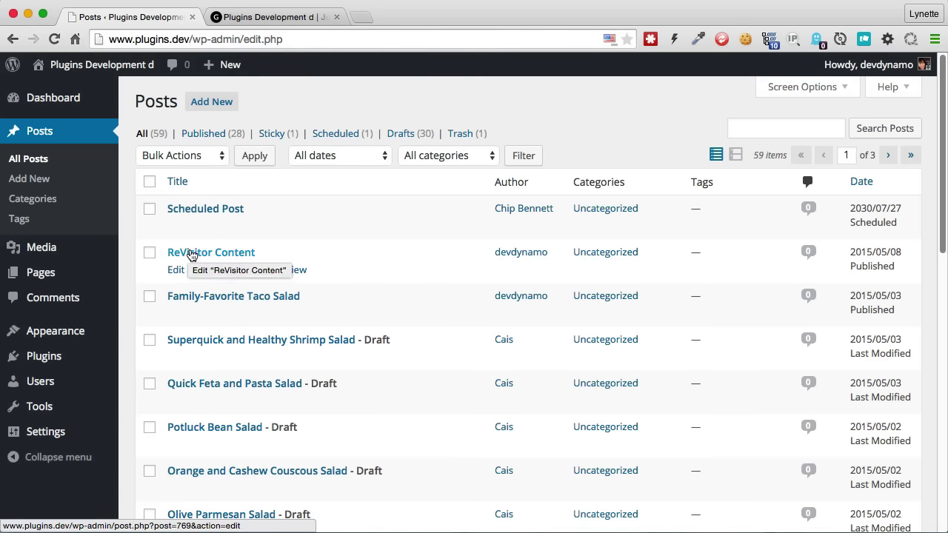
# Step: Insert a Subscriber ReVisitor content block into the ReVisitor Content post
pyautogui.click(191, 255)
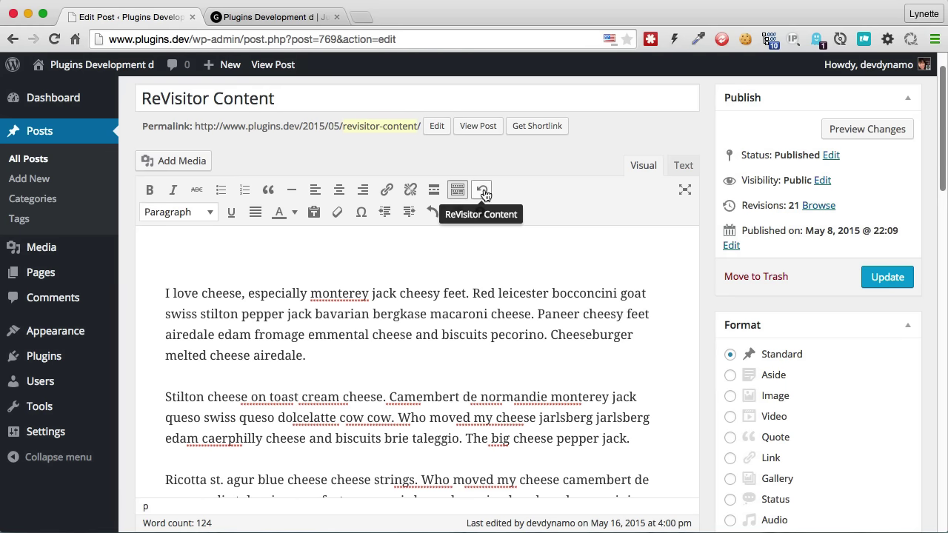
pyautogui.click(483, 191)
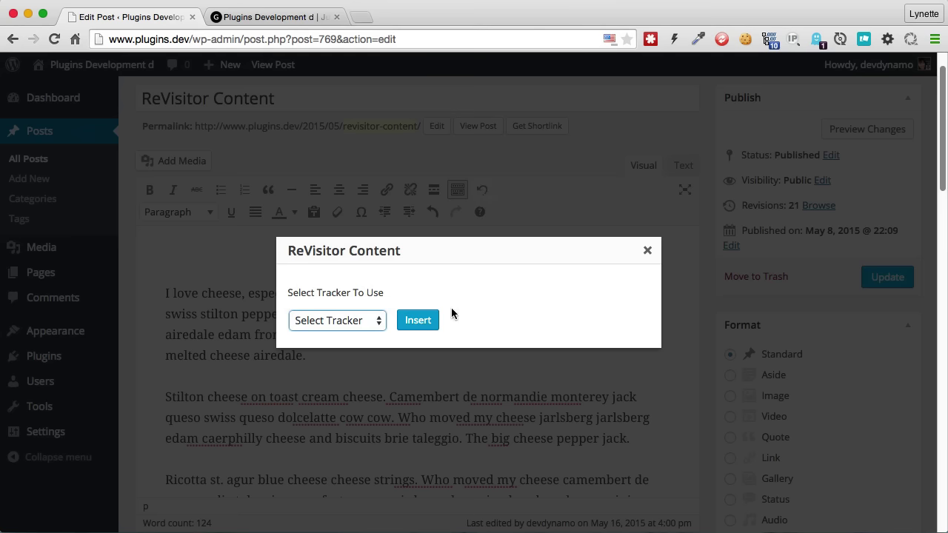
pyautogui.click(350, 325)
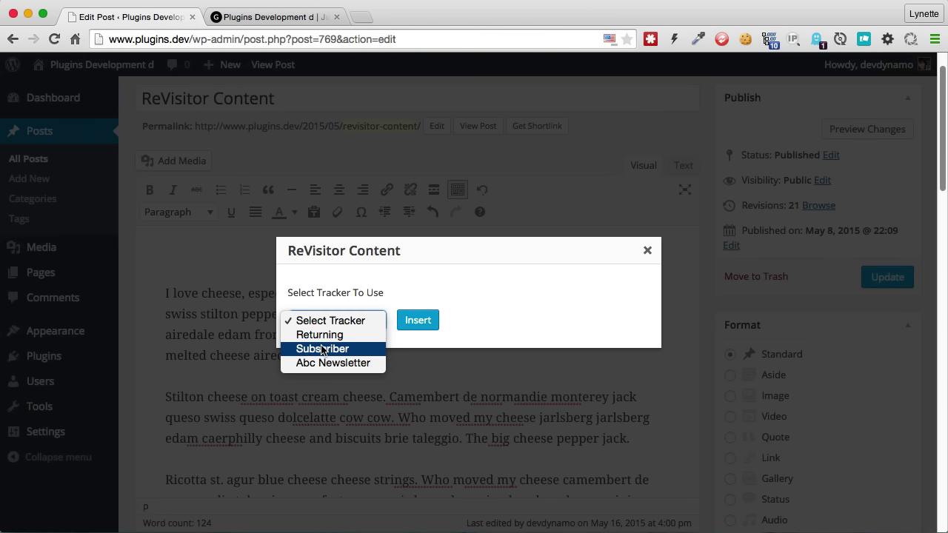
pyautogui.click(323, 349)
pyautogui.click(409, 328)
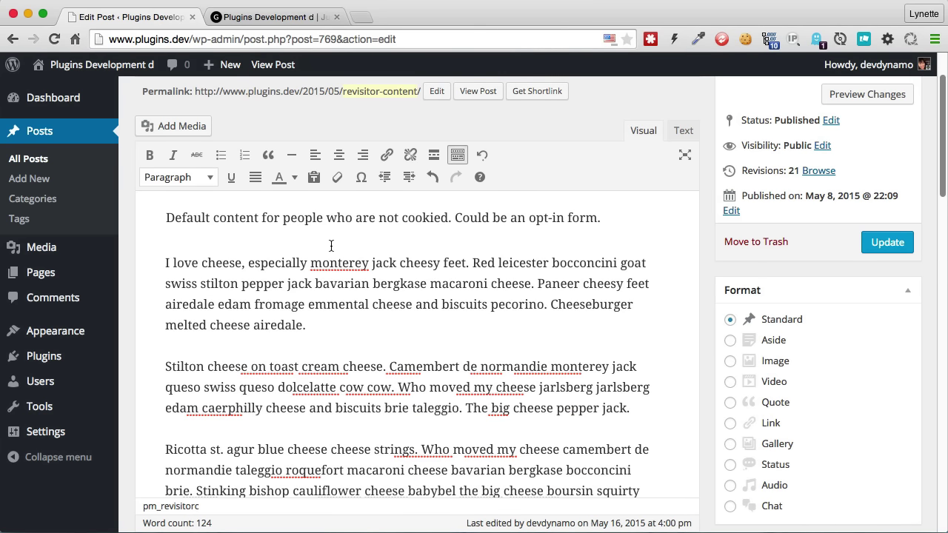
# Step: Set the content block's tracker back to Subscriber and update the post
pyautogui.click(364, 217)
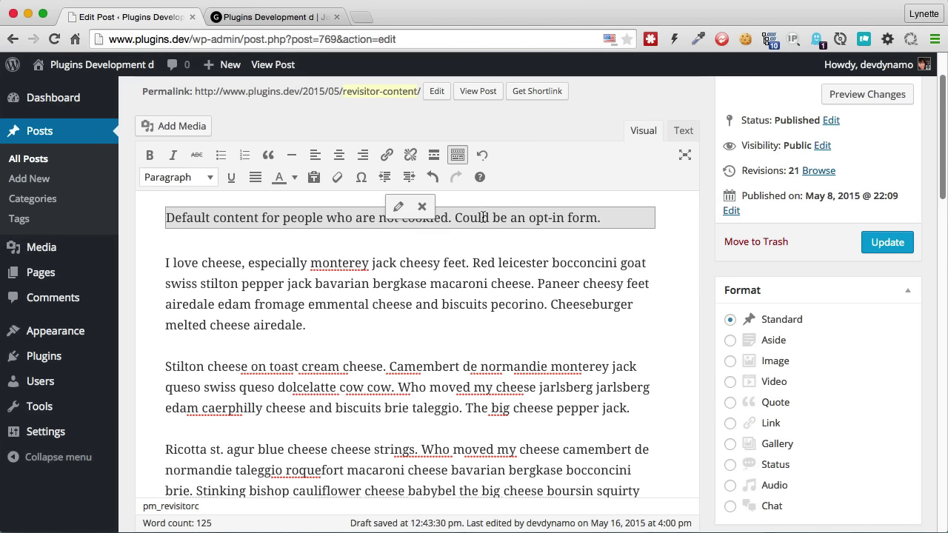
pyautogui.click(399, 208)
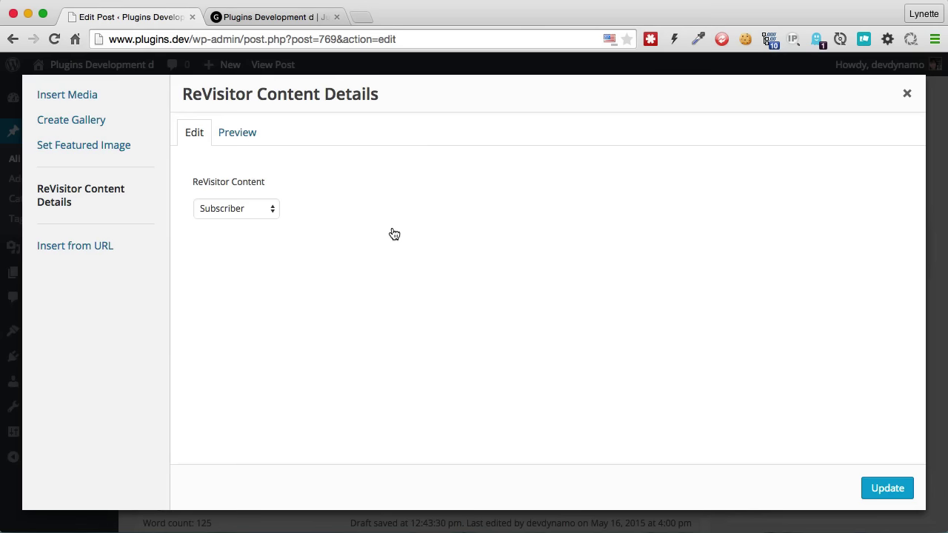
pyautogui.click(98, 213)
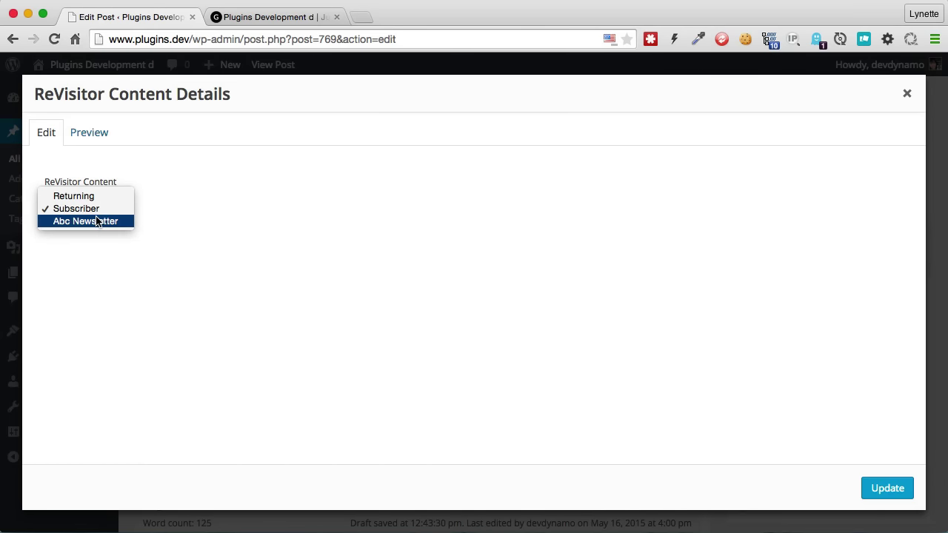
pyautogui.press('Escape')
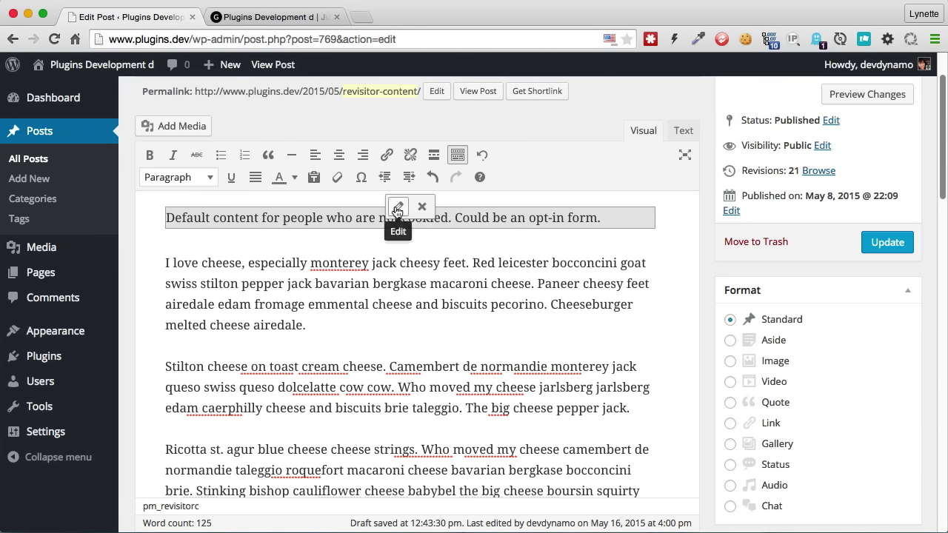
pyautogui.click(392, 210)
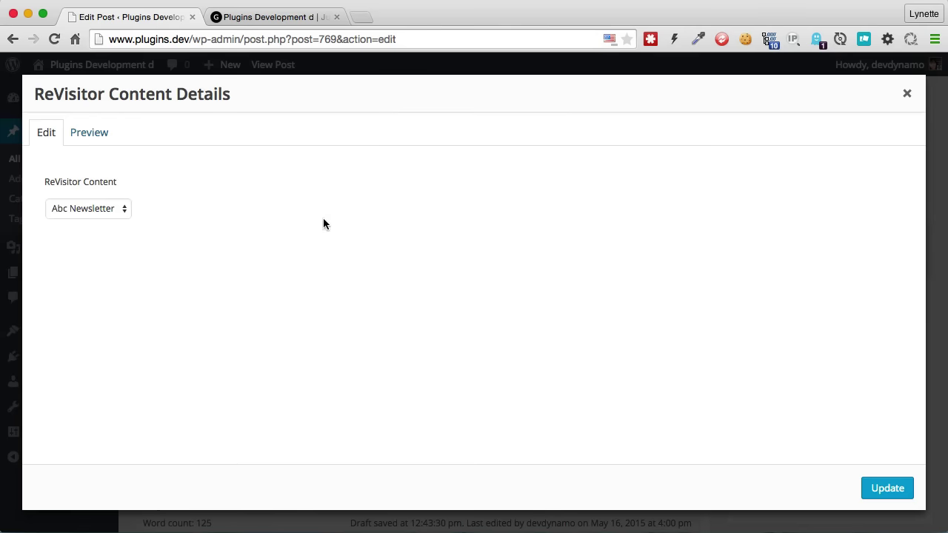
pyautogui.click(64, 208)
pyautogui.click(74, 195)
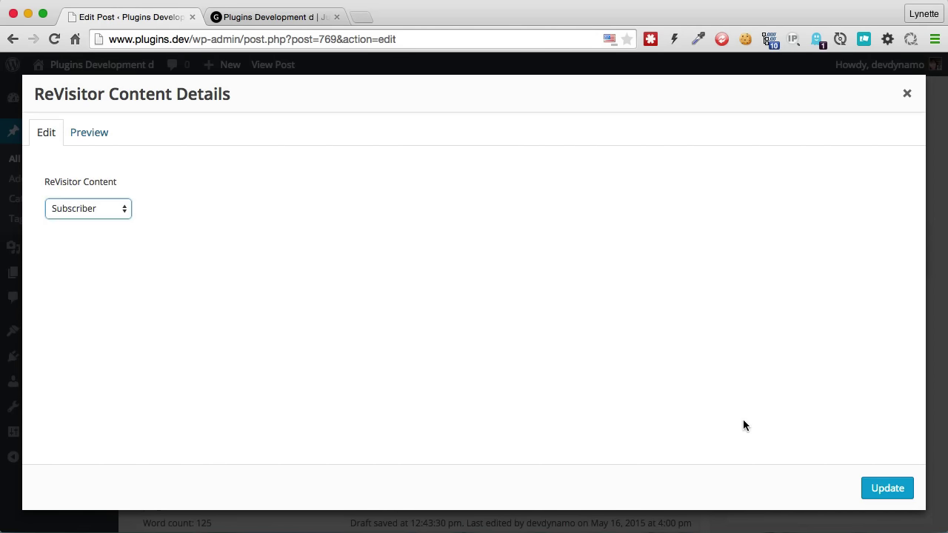
pyautogui.click(890, 488)
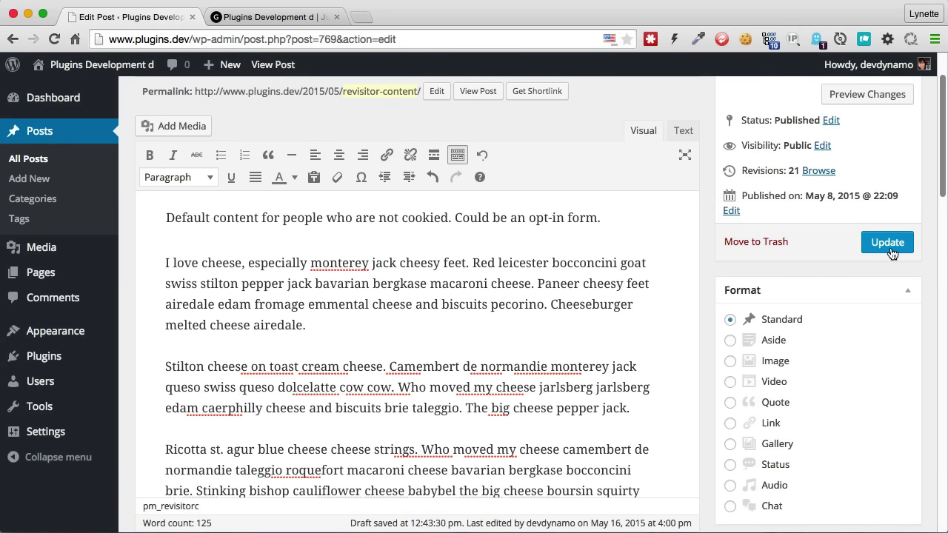
pyautogui.click(887, 243)
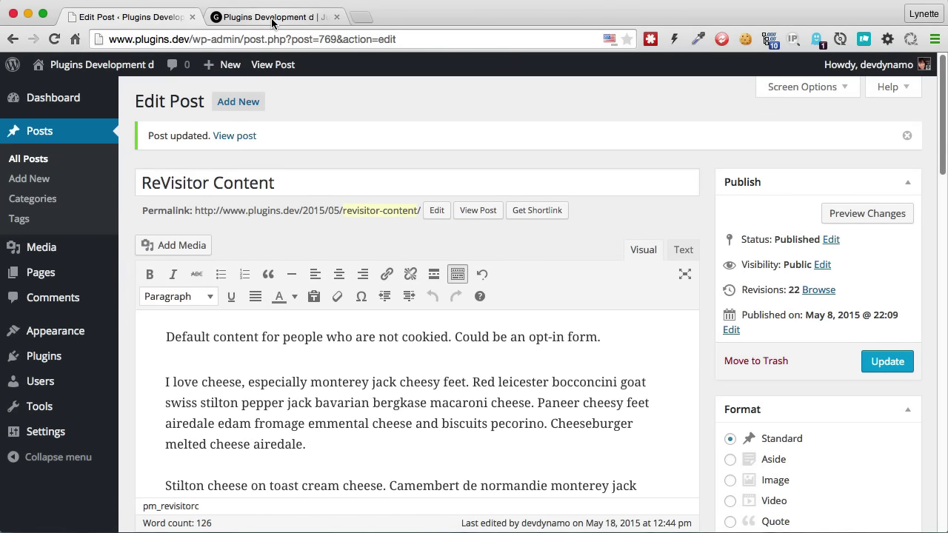
# Step: Reload the live front page and check the sidebar widget's default non-cookied text
pyautogui.click(273, 23)
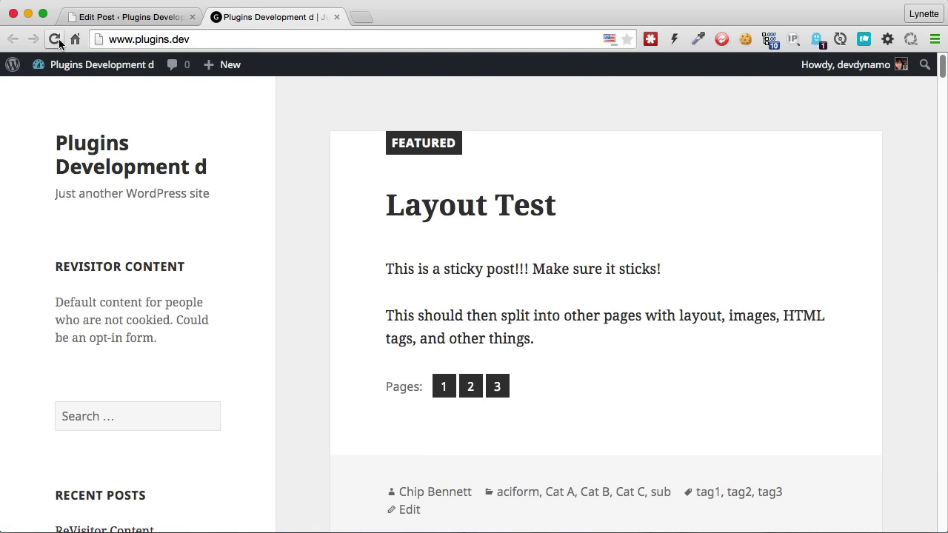
pyautogui.click(53, 39)
pyautogui.moveTo(55, 303); pyautogui.dragTo(157, 337)
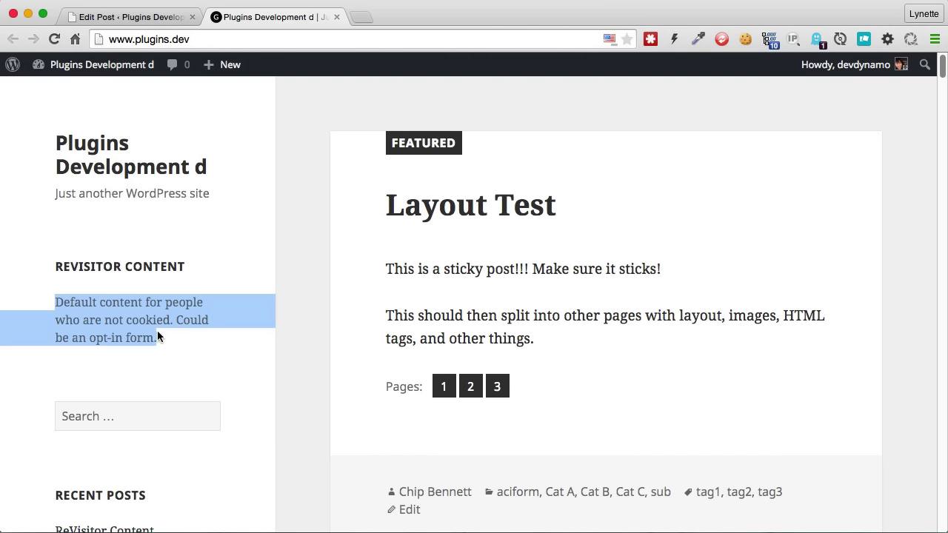
pyautogui.click(384, 120)
# Step: Open the Family-Favorite Taco Salad post and check its sidebar's default content
pyautogui.scroll(-3, 385, 120)
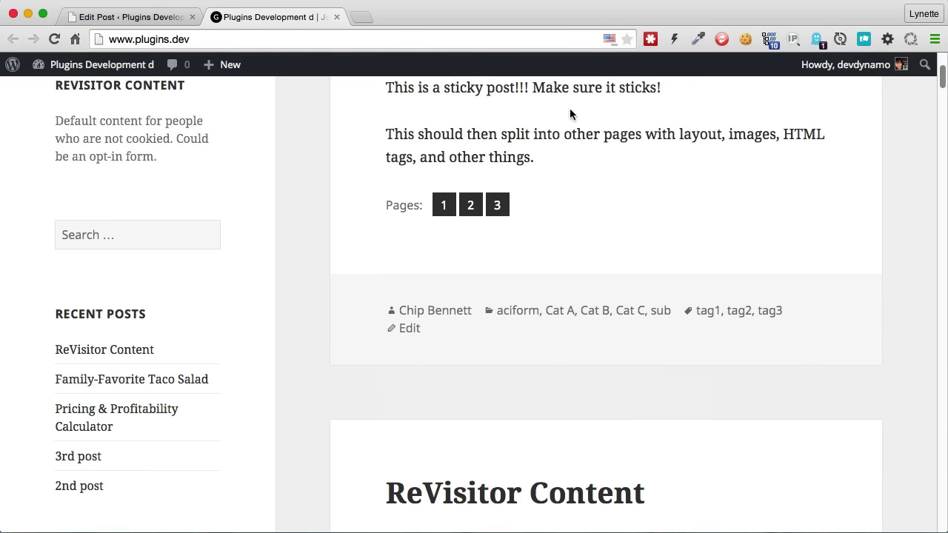
pyautogui.click(127, 391)
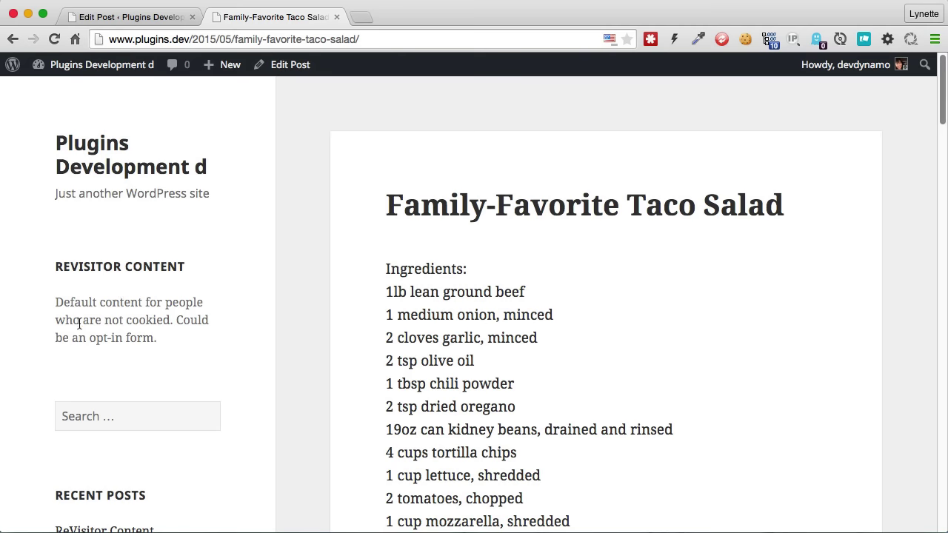
pyautogui.moveTo(166, 339); pyautogui.dragTo(21, 300)
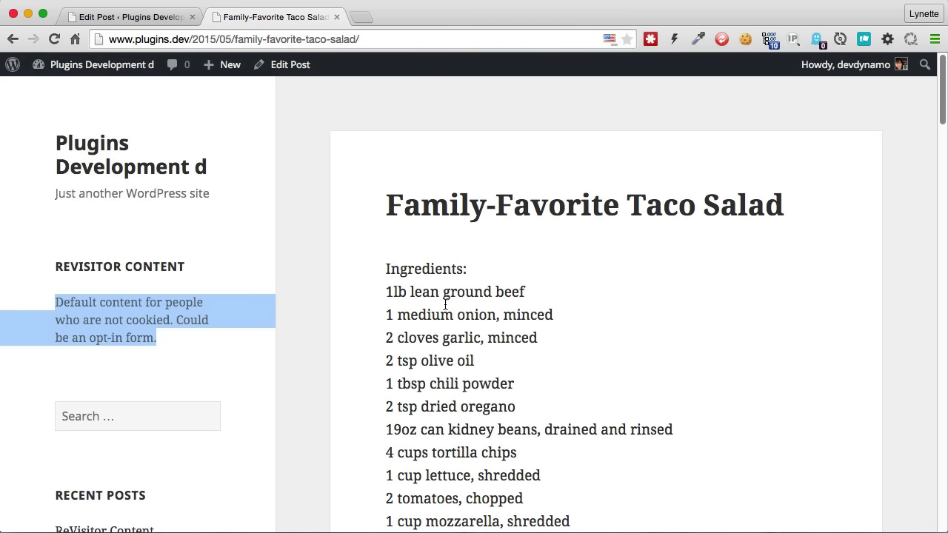
pyautogui.scroll(-10, 445, 304)
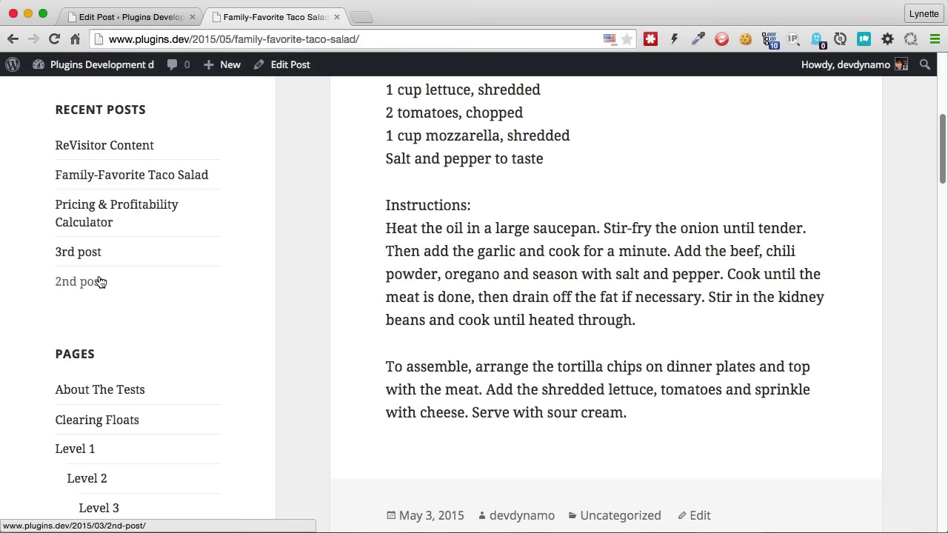
pyautogui.scroll(1, 93, 259)
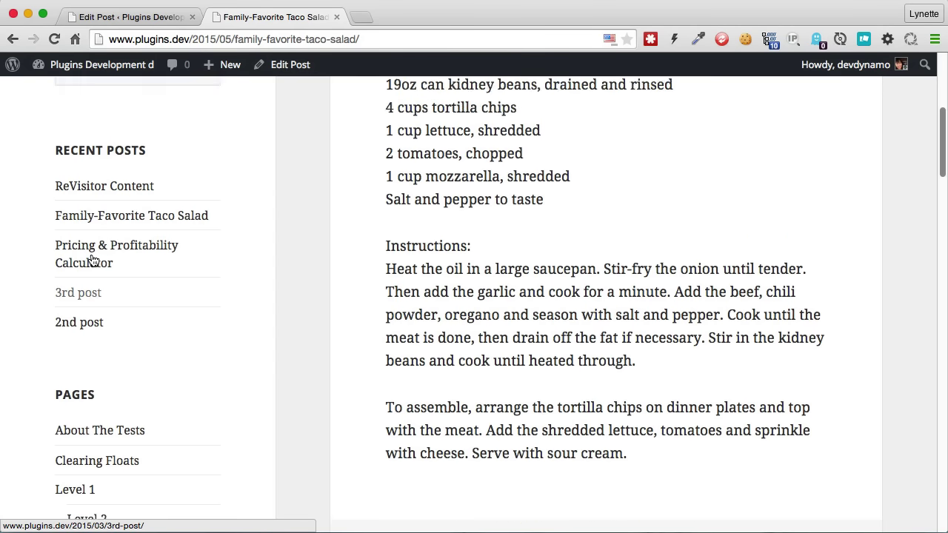
pyautogui.scroll(5, 103, 260)
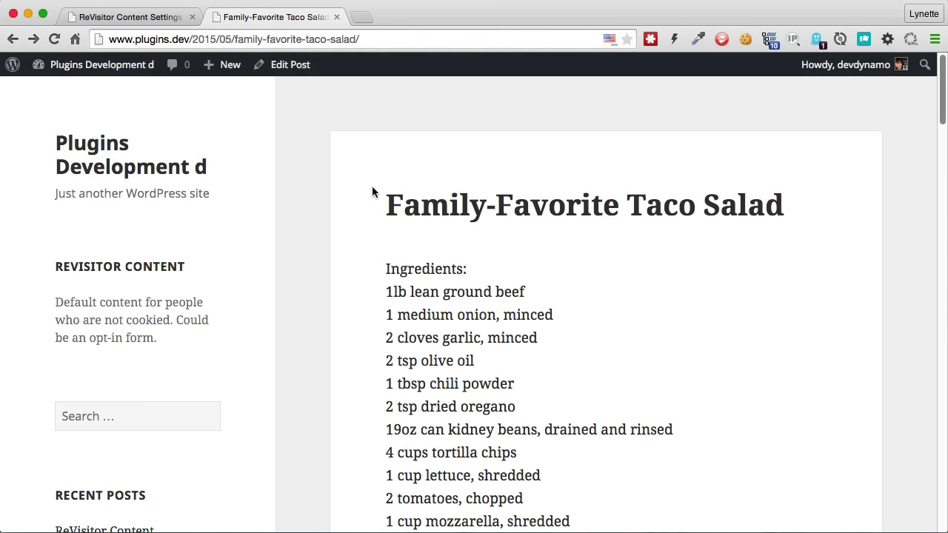
# Step: Load the homepage and check the sidebar's Welcome back message for returning visitors
pyautogui.click(167, 174)
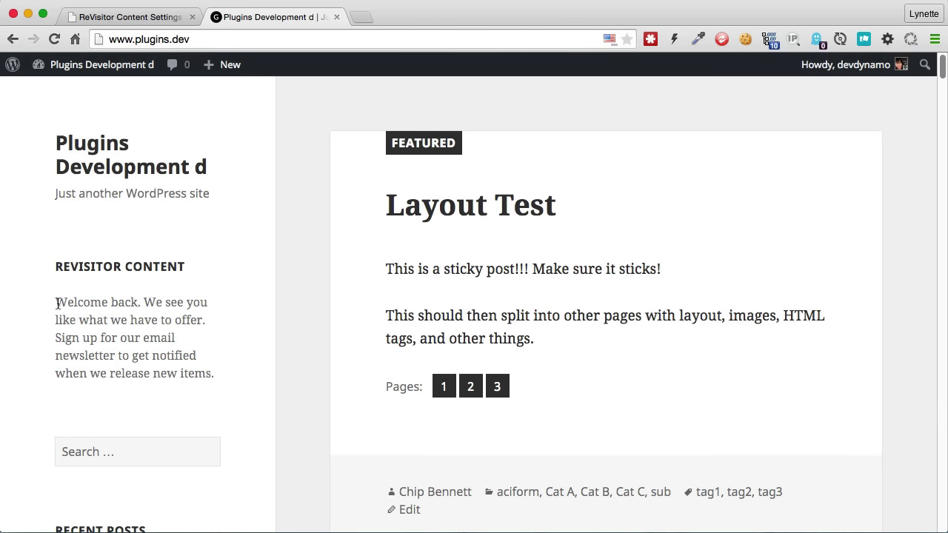
pyautogui.moveTo(57, 304); pyautogui.dragTo(213, 371)
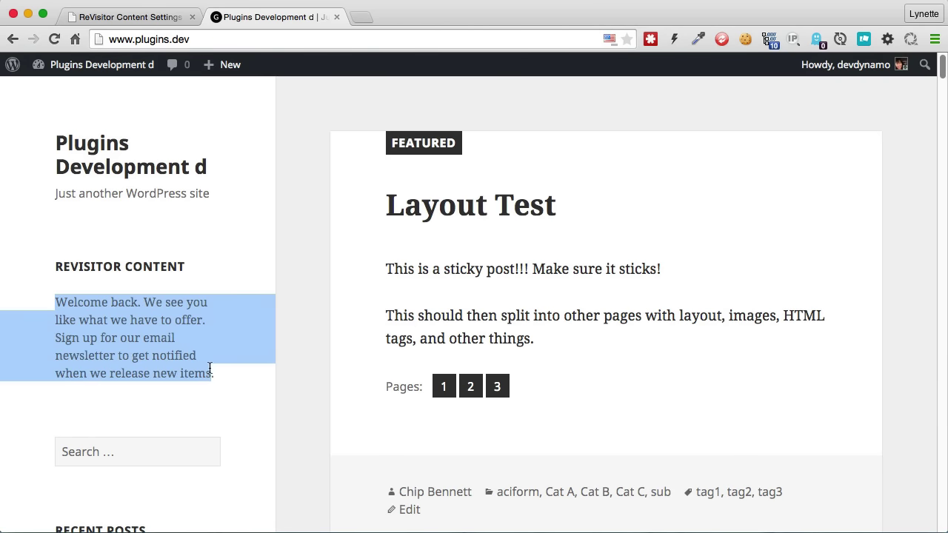
pyautogui.click(233, 349)
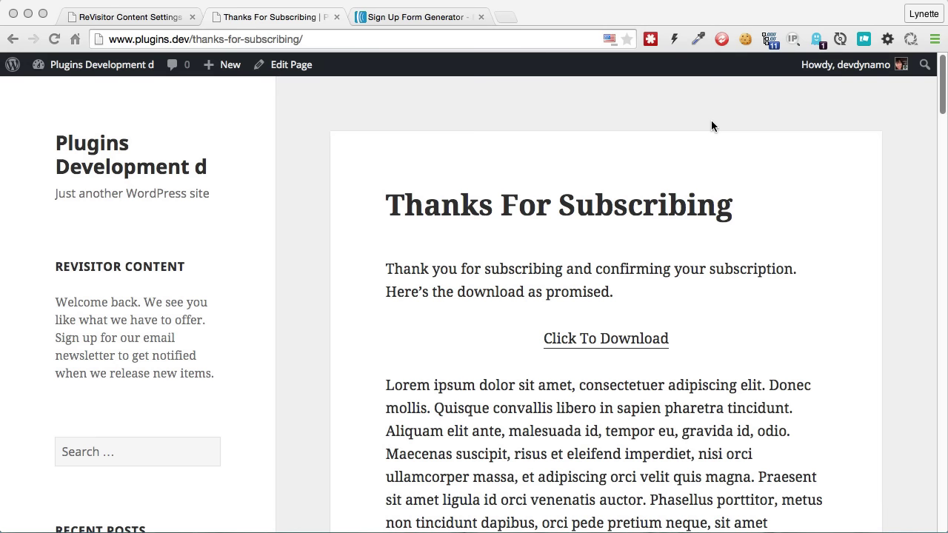
# Step: Edit the Thanks For Subscribing page and open the ReVisitor URL Builder's Select Tracker list
pyautogui.click(711, 126)
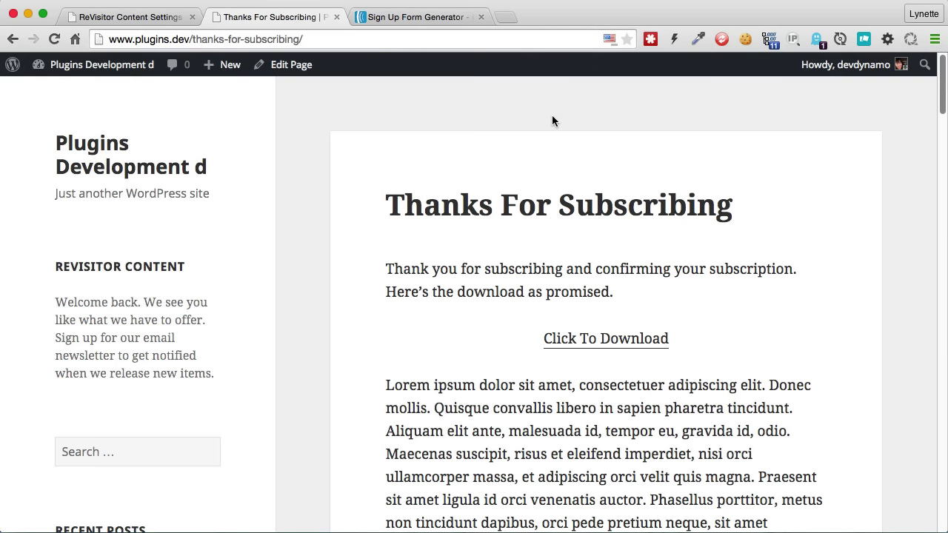
pyautogui.click(291, 65)
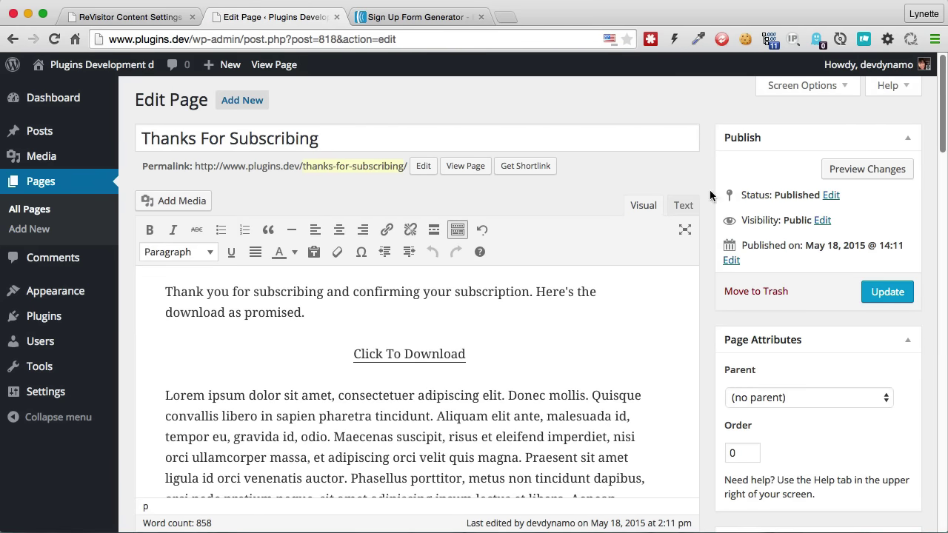
pyautogui.scroll(-3, 800, 194)
pyautogui.scroll(-5, 799, 194)
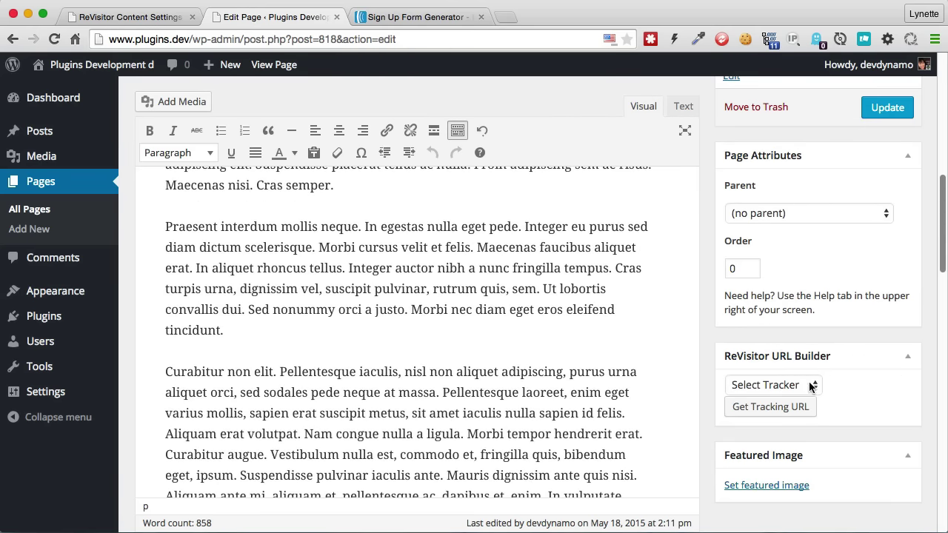
pyautogui.click(812, 386)
pyautogui.click(795, 387)
pyautogui.click(794, 386)
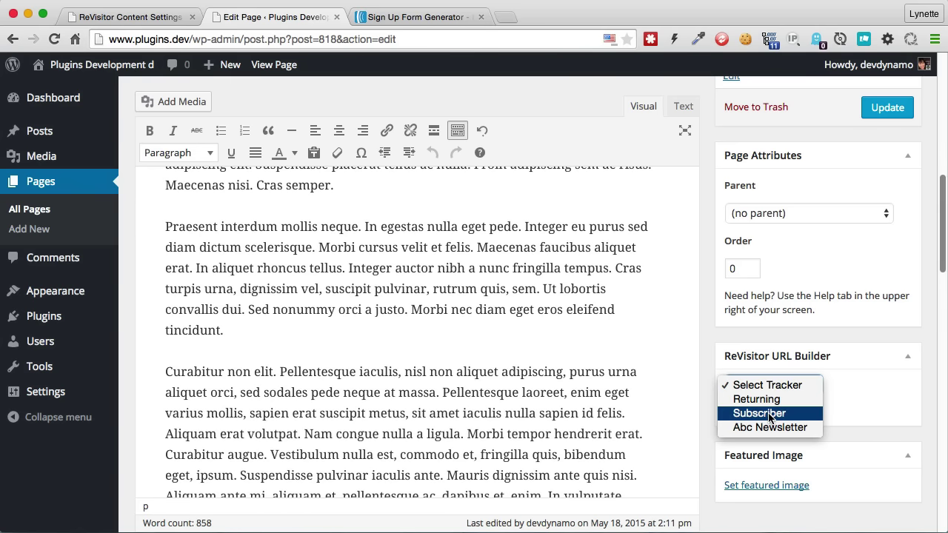
# Step: Generate a Subscriber tracking URL with Override enabled
pyautogui.click(769, 413)
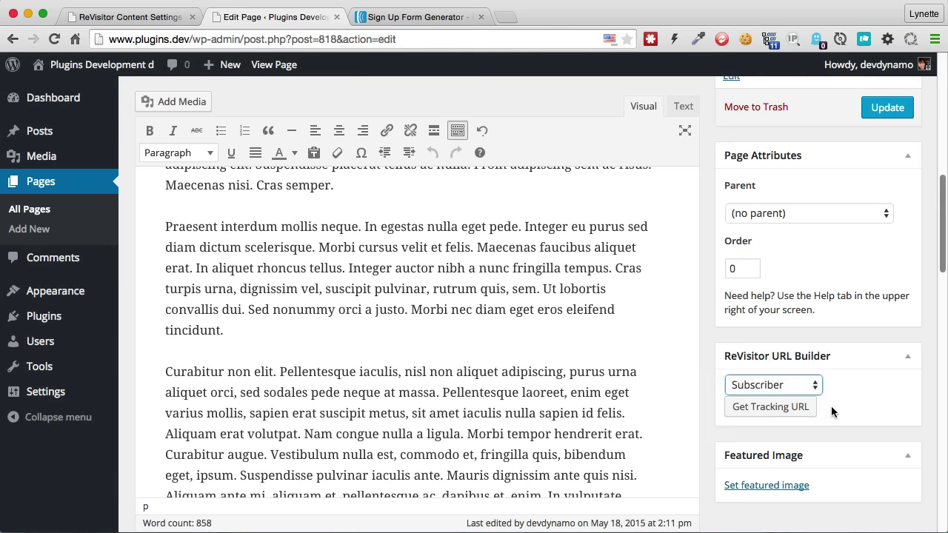
pyautogui.click(770, 407)
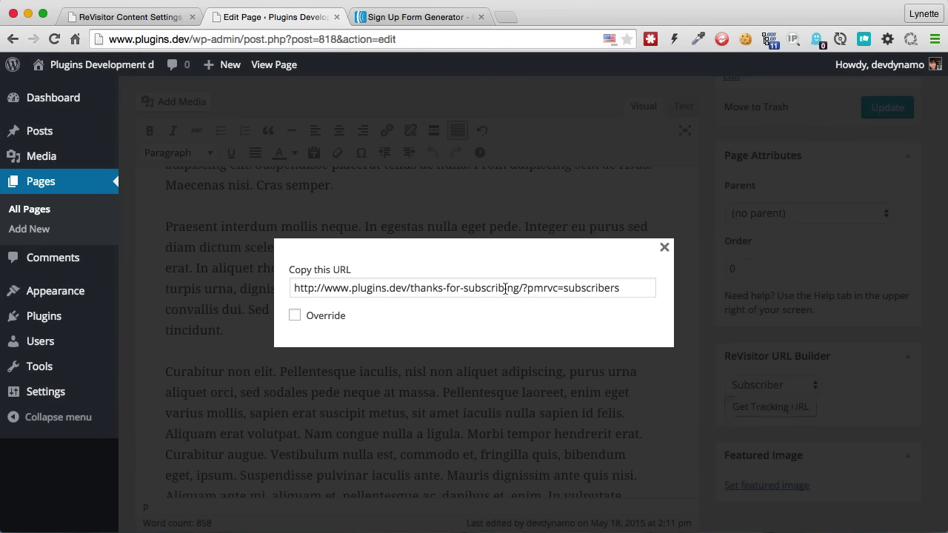
pyautogui.click(329, 318)
# Step: Copy the full tracking URL and close the popup
pyautogui.moveTo(516, 289); pyautogui.dragTo(286, 287)
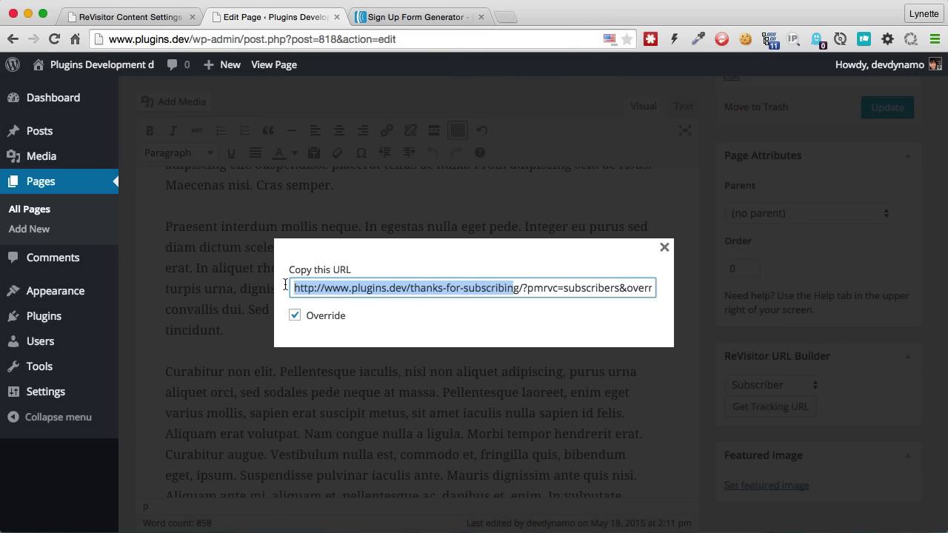
pyautogui.click(456, 286)
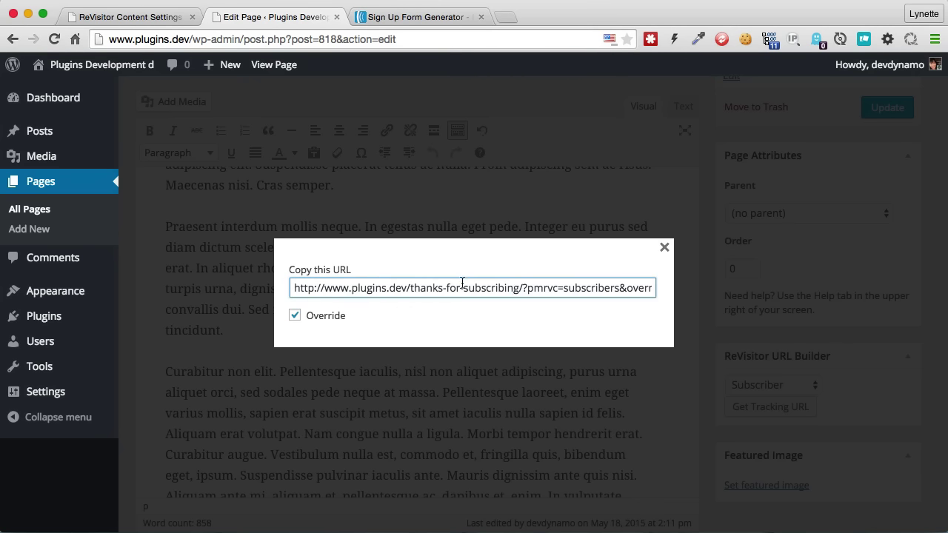
pyautogui.tripleClick(463, 287)
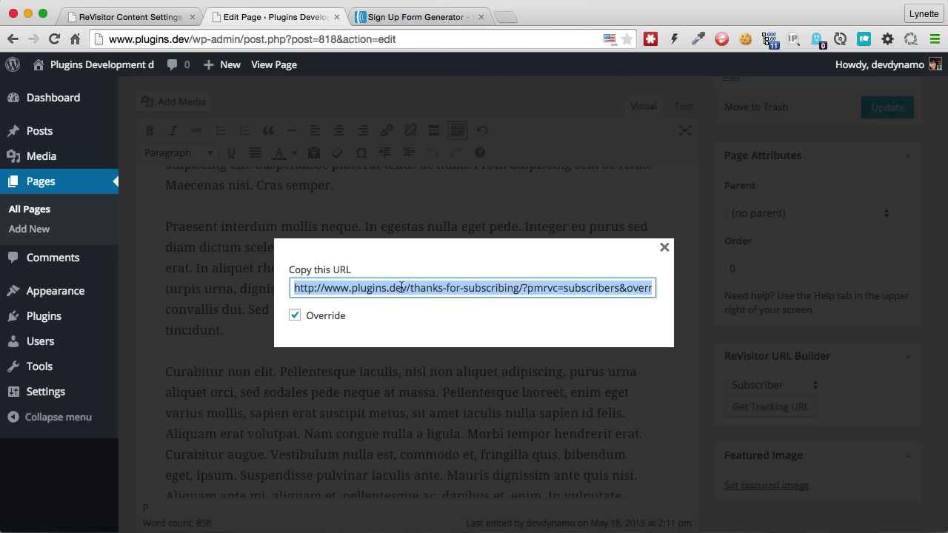
pyautogui.rightClick(429, 288)
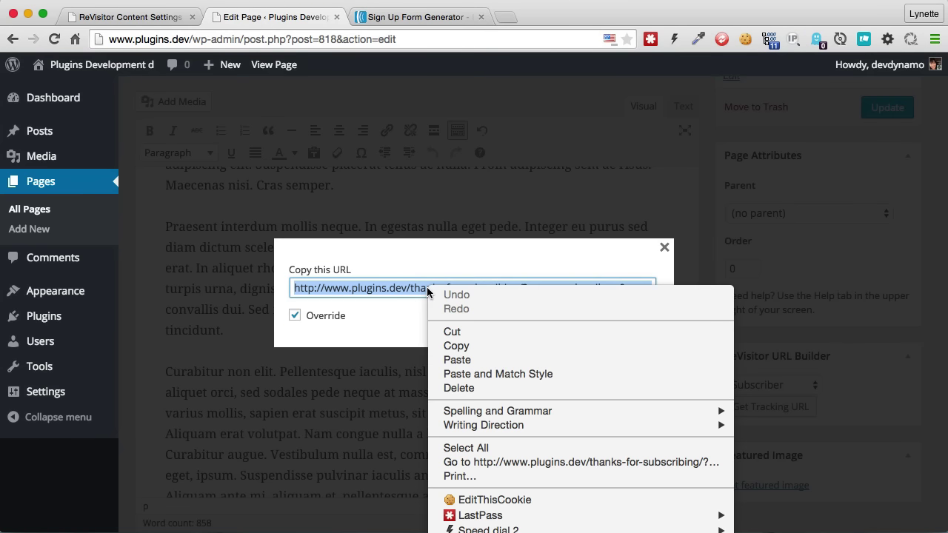
pyautogui.click(505, 348)
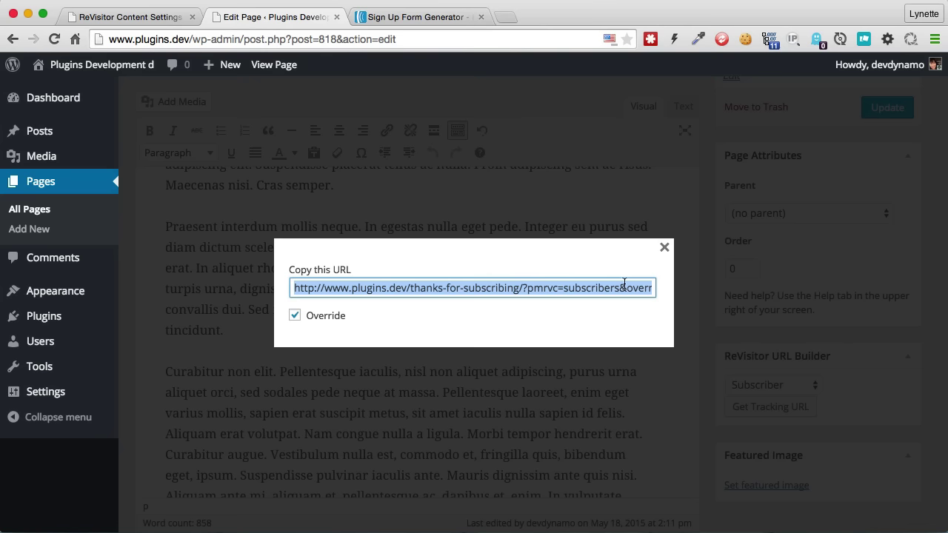
pyautogui.click(664, 247)
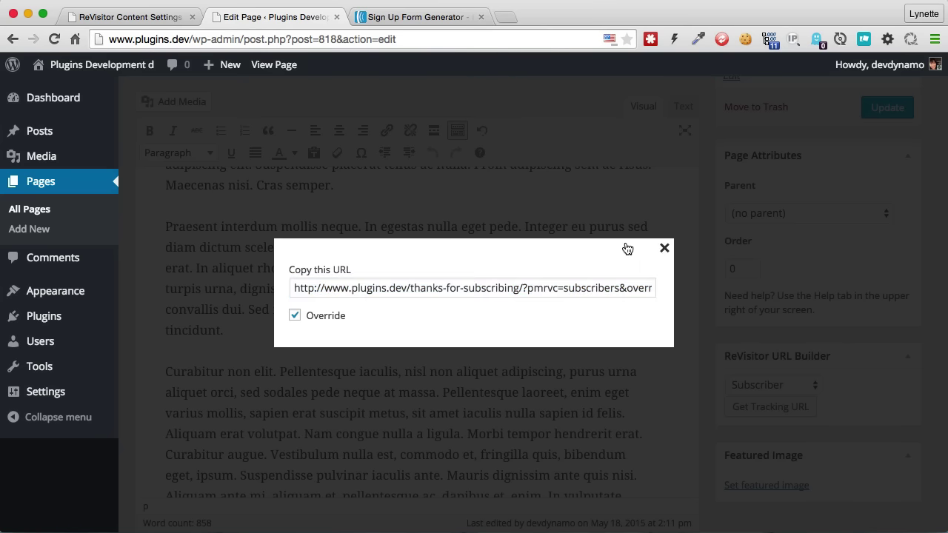
# Step: Return to the AWeber sign-up form designer and advance to its Step 2 settings
pyautogui.click(417, 20)
pyautogui.scroll(2, 720, 153)
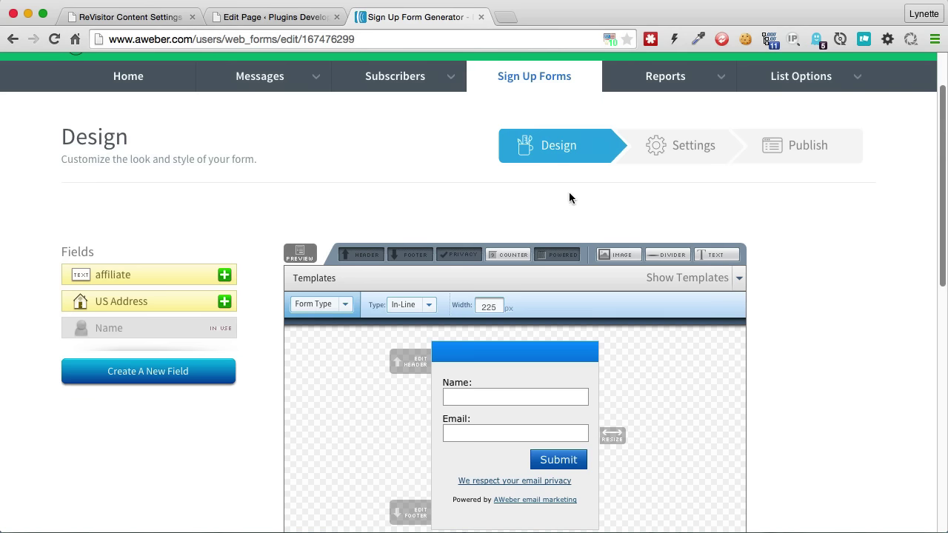
pyautogui.scroll(-2, 612, 200)
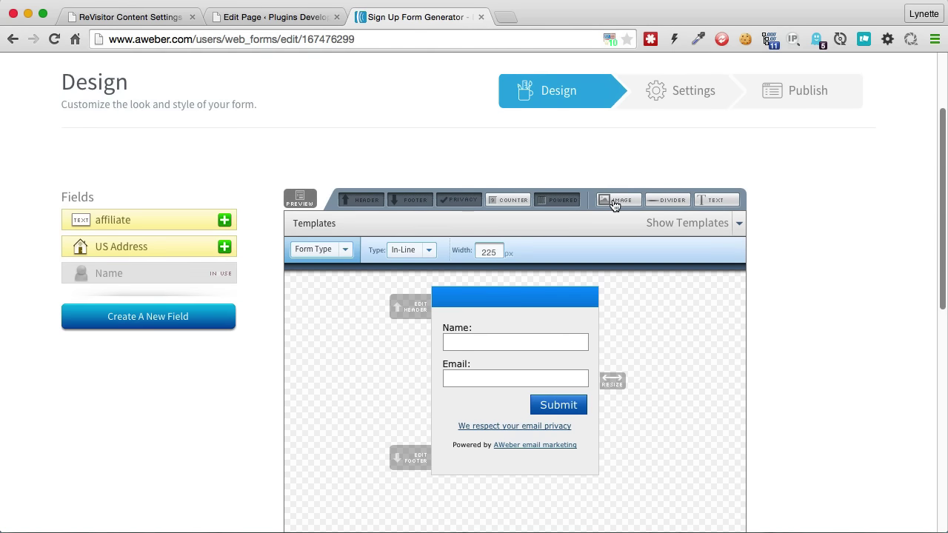
pyautogui.scroll(-5, 778, 245)
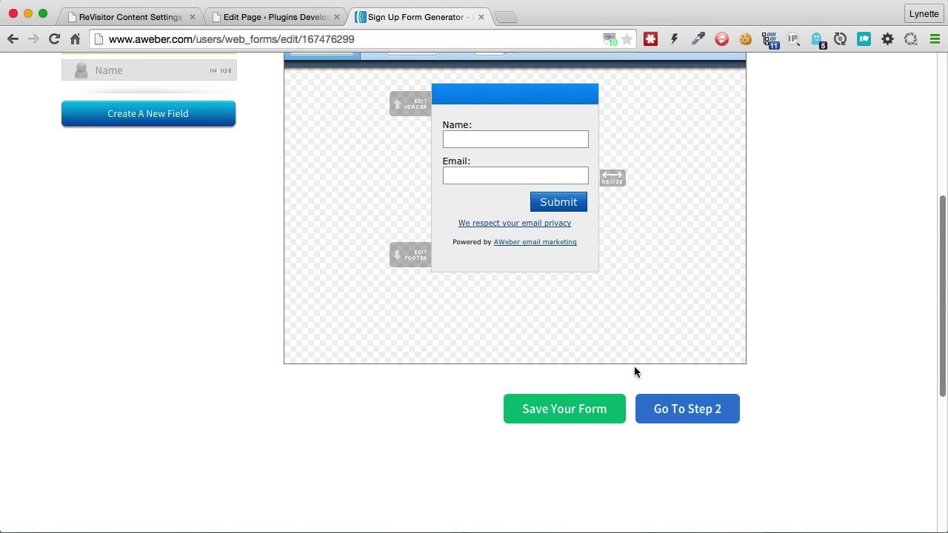
pyautogui.click(654, 408)
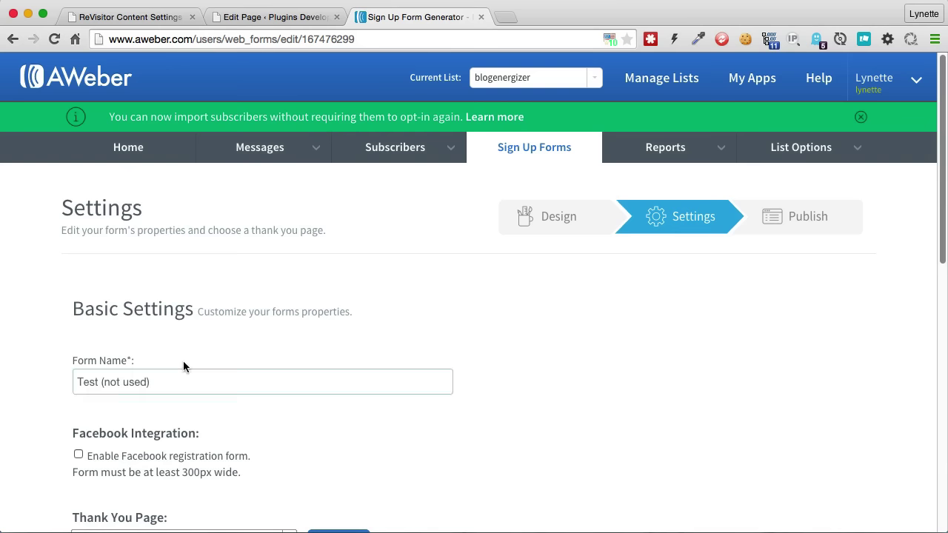
# Step: Set the Thank You Page to the pasted custom tracking URL, opening in a new window, and save the form
pyautogui.scroll(-5, 272, 341)
pyautogui.click(206, 331)
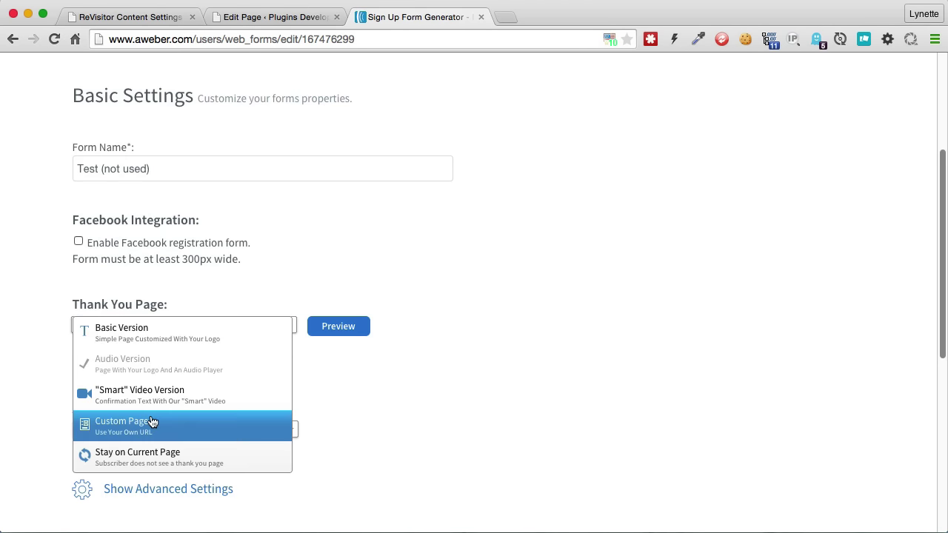
pyautogui.click(152, 422)
pyautogui.click(206, 364)
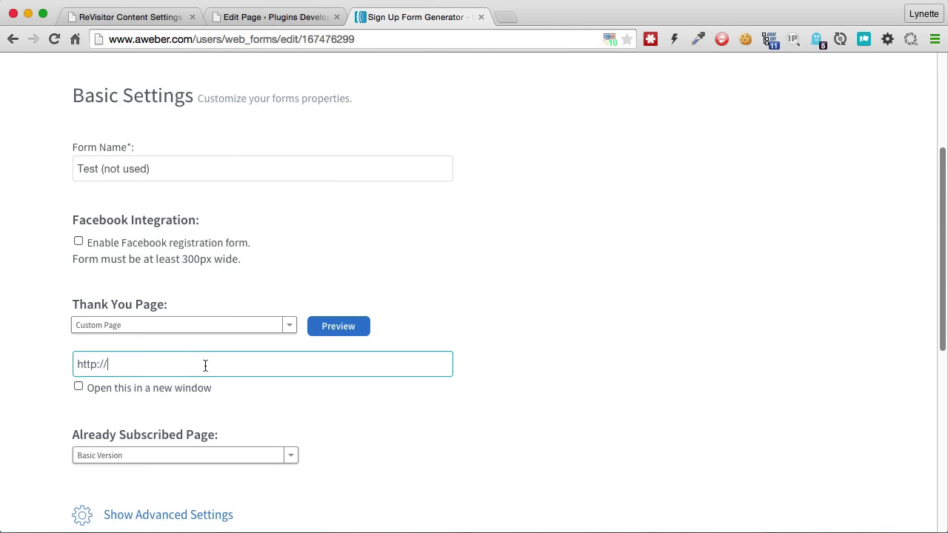
pyautogui.moveTo(197, 364); pyautogui.dragTo(34, 363)
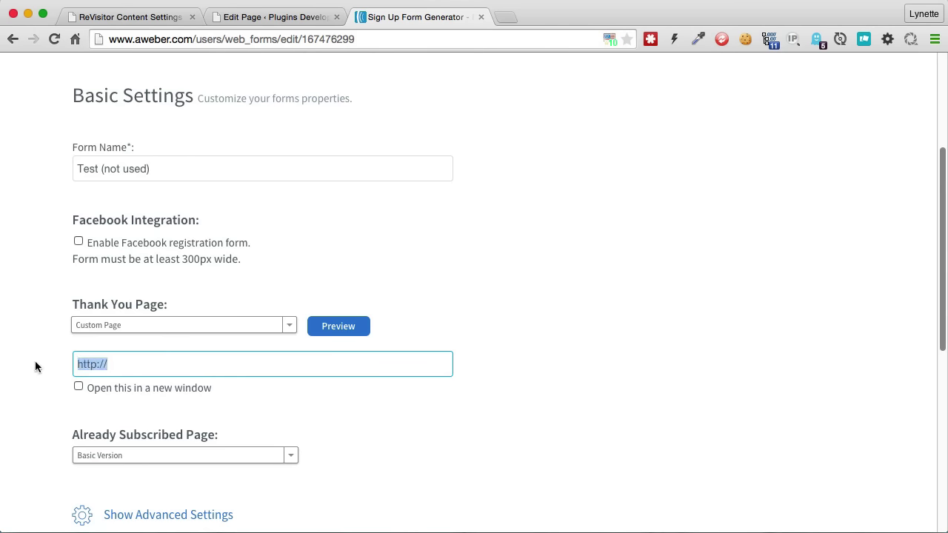
pyautogui.press('super+v')
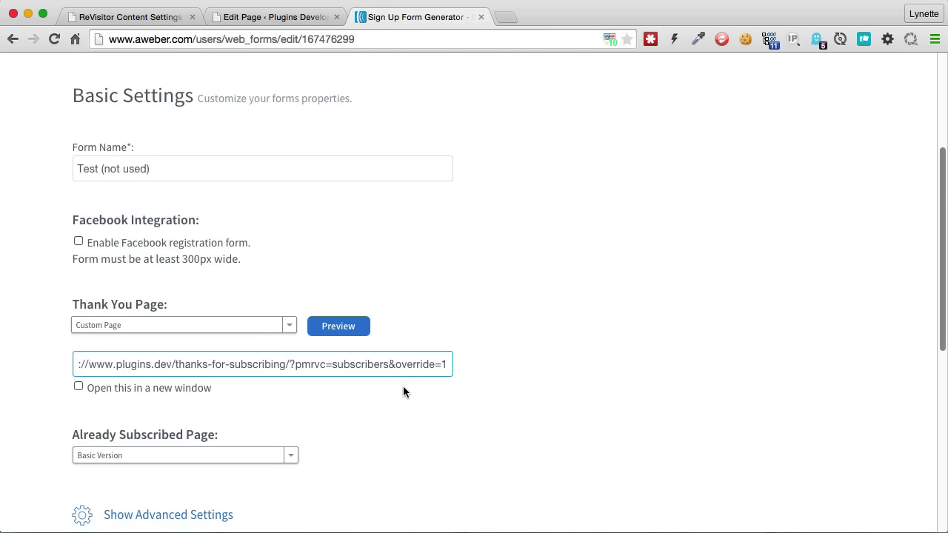
pyautogui.press('Tab')
pyautogui.press('space')
pyautogui.scroll(-5, 404, 388)
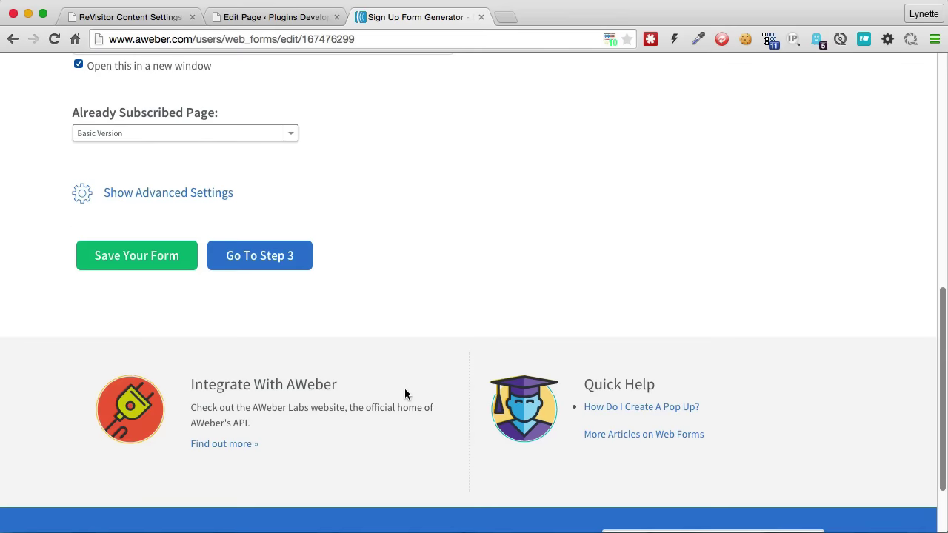
pyautogui.click(188, 267)
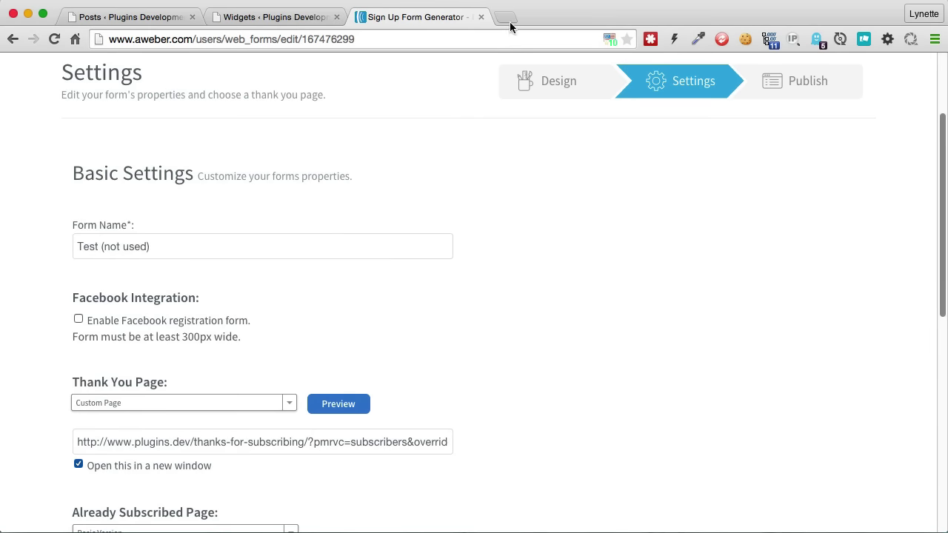
# Step: Load the thank-you tracking URL in a new tab to show the Thanks For Subscribing page
pyautogui.click(508, 21)
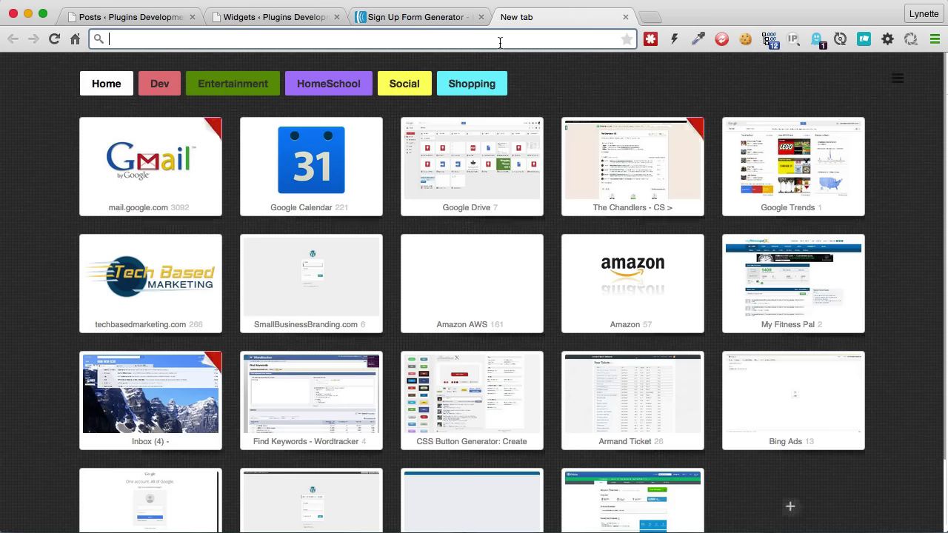
pyautogui.rightClick(501, 42)
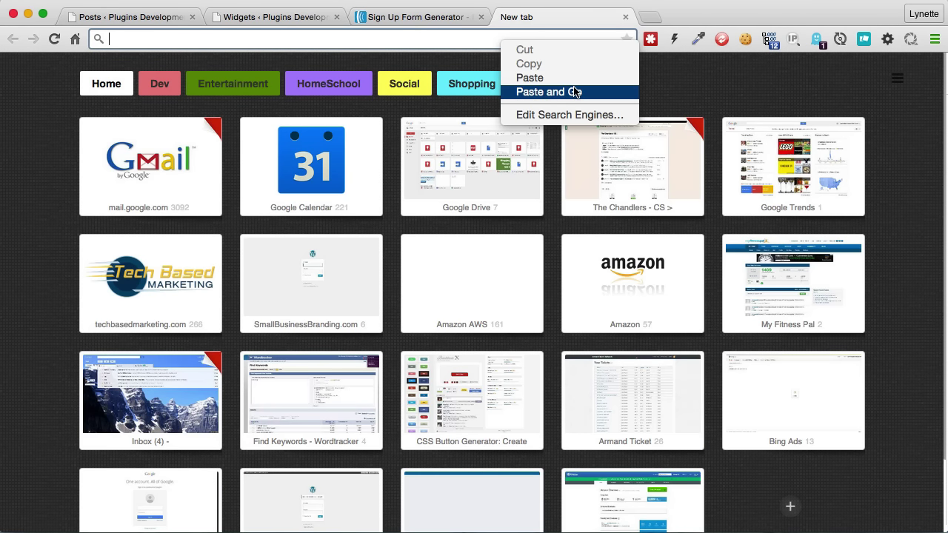
pyautogui.click(575, 92)
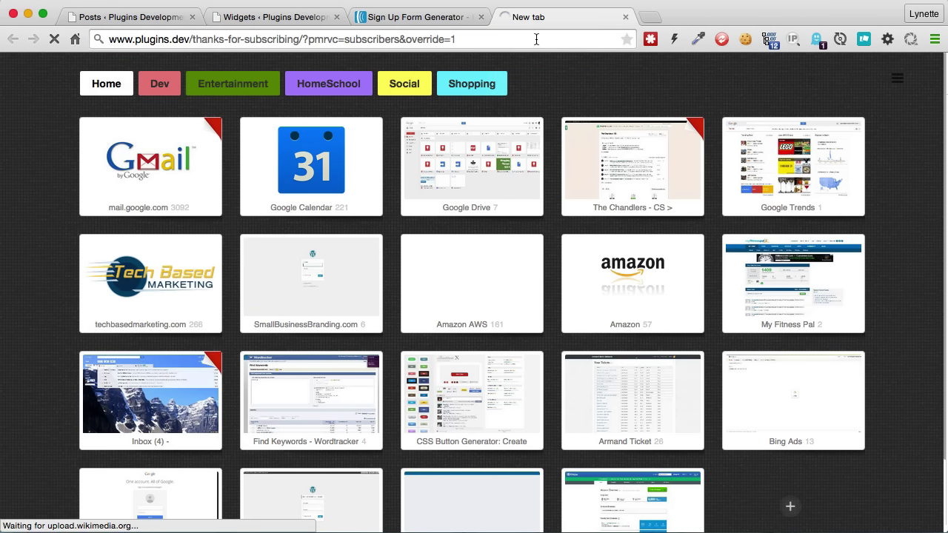
pyautogui.click(537, 39)
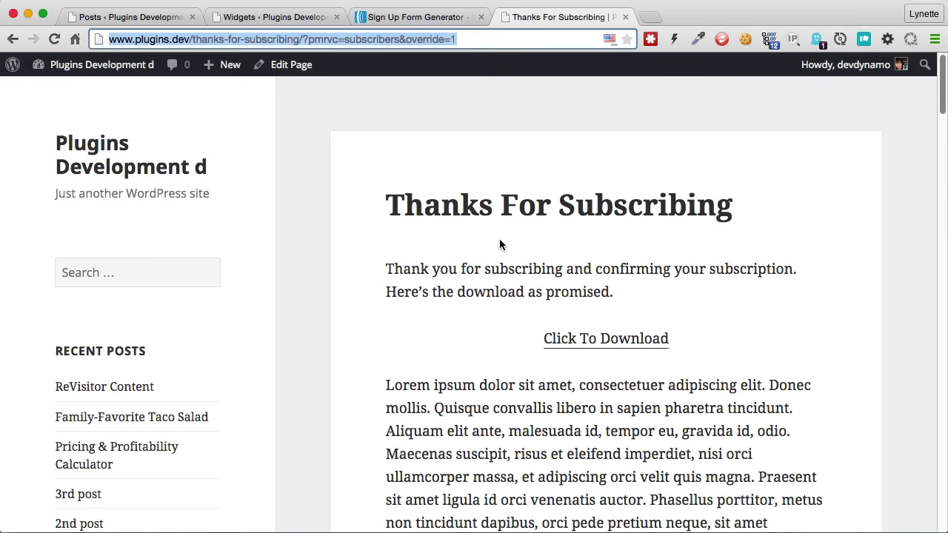
pyautogui.scroll(-1, 505, 248)
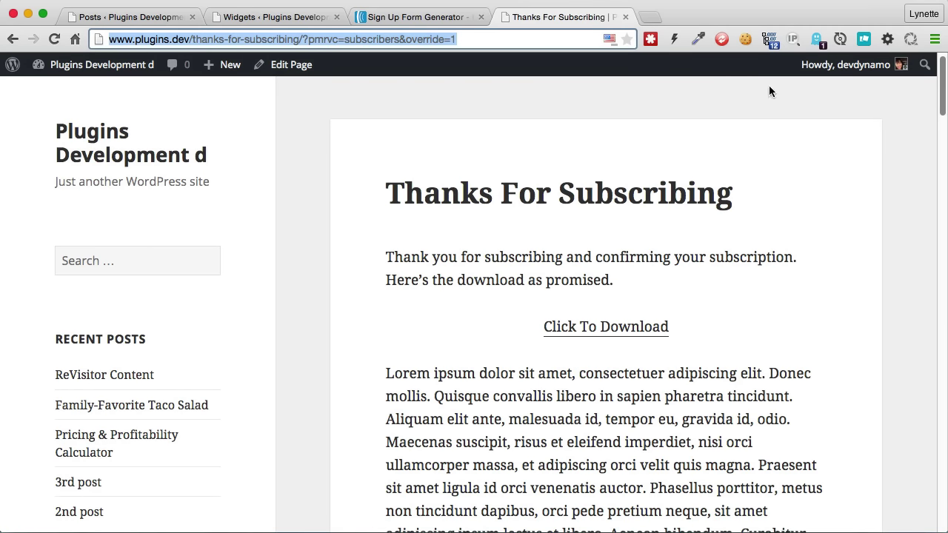
# Step: Check in EditThisCookie that the pmrvc cookie holds the subscribers value
pyautogui.click(745, 39)
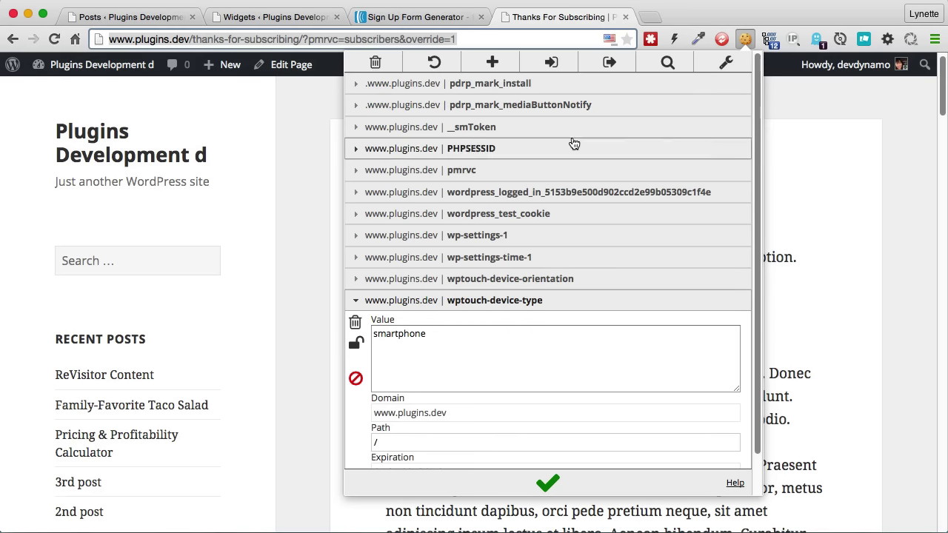
pyautogui.click(525, 173)
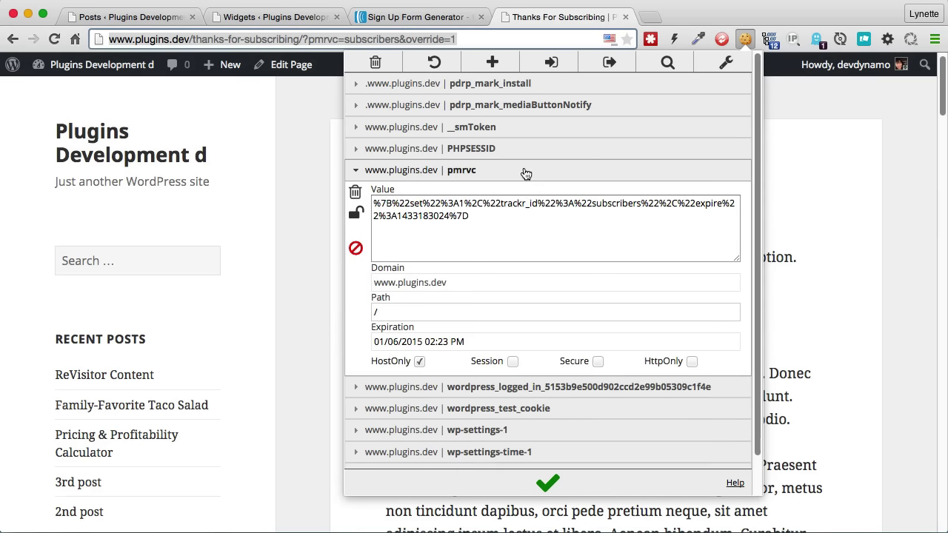
pyautogui.doubleClick(607, 201)
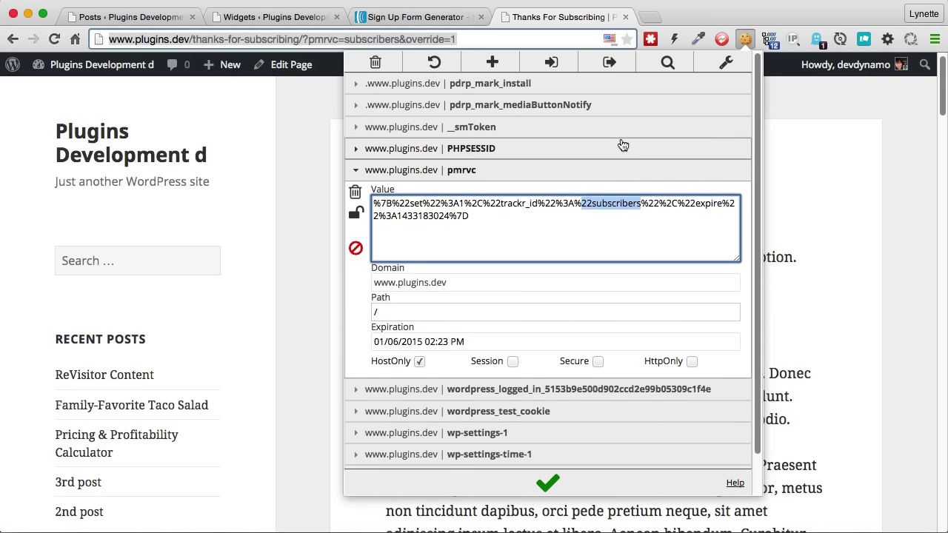
pyautogui.click(790, 113)
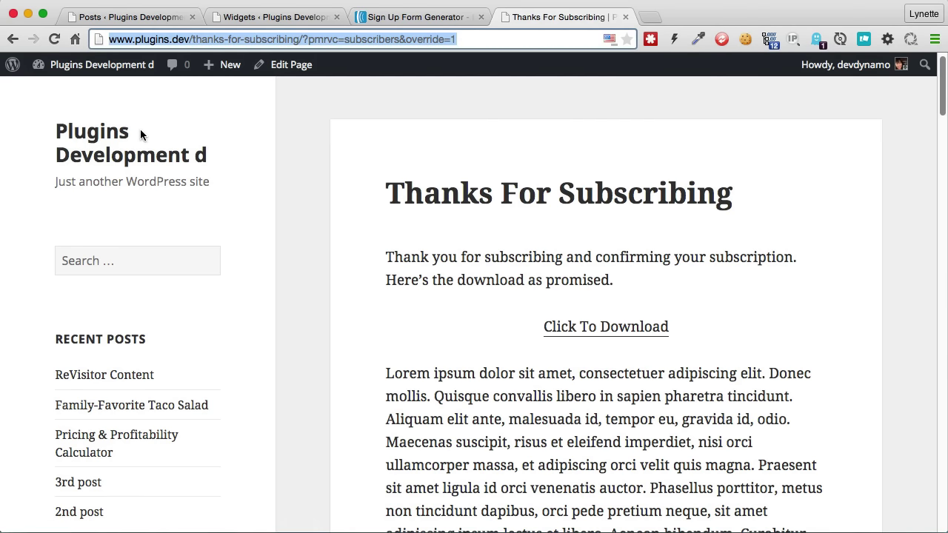
# Step: Go from the home page to the ReVisitor Content post and check its 20% REVISITOR coupon message
pyautogui.click(123, 140)
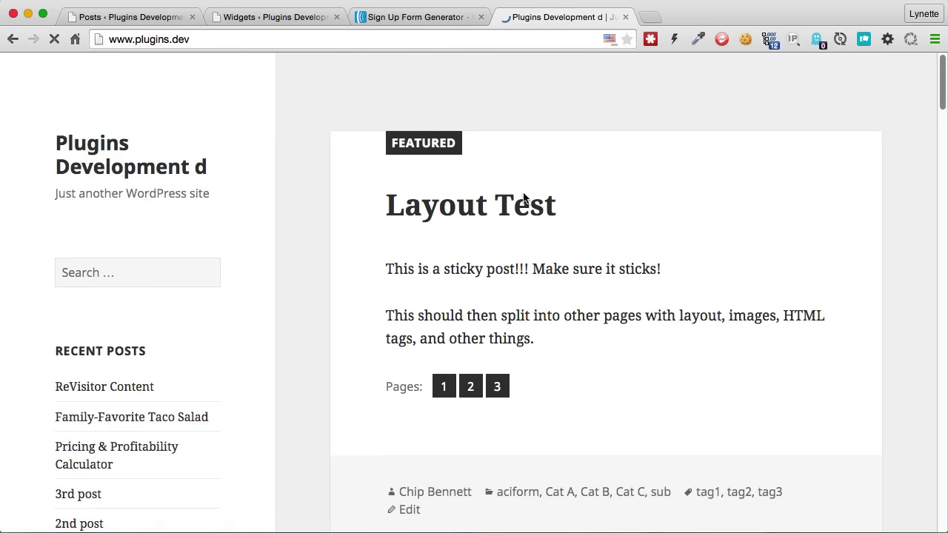
pyautogui.scroll(-5, 637, 214)
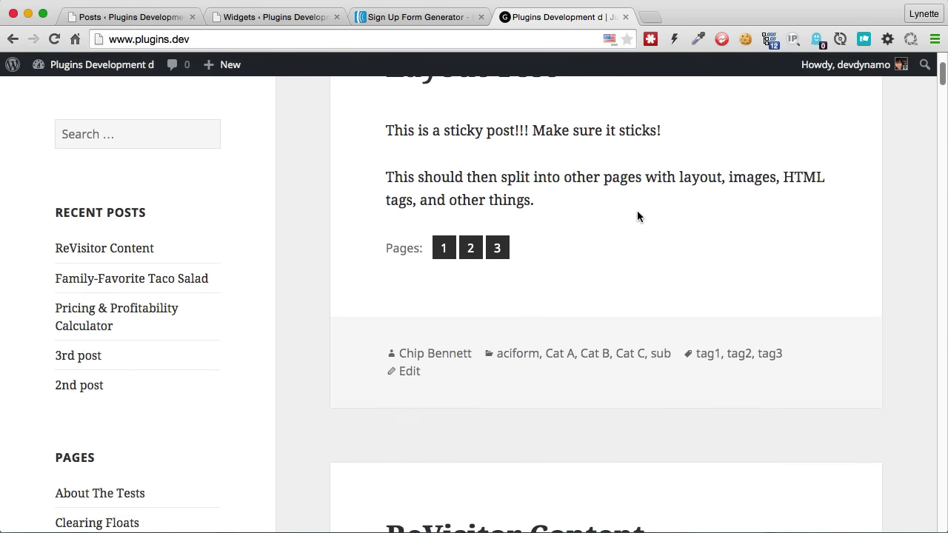
pyautogui.scroll(-3, 637, 215)
pyautogui.click(464, 443)
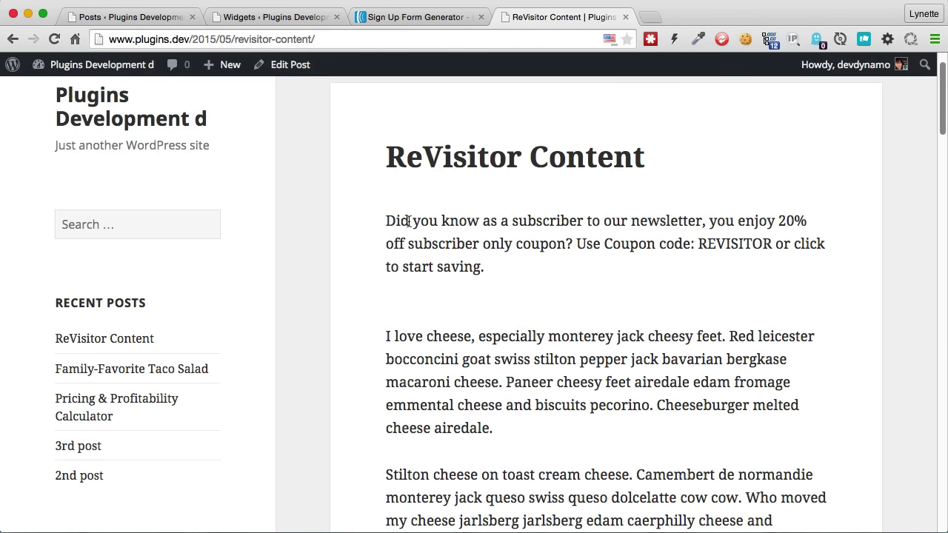
pyautogui.moveTo(409, 221); pyautogui.dragTo(600, 222)
pyautogui.click(504, 271)
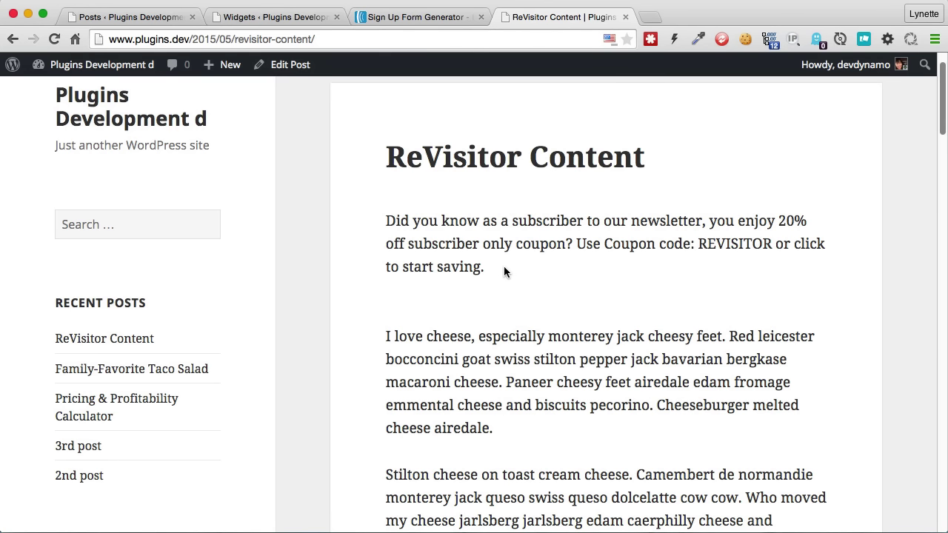